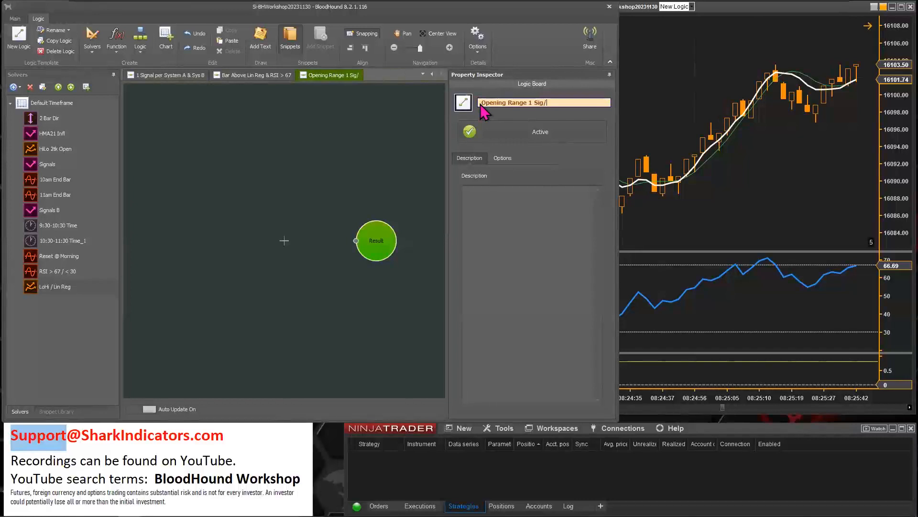
Name the new logic board "Opening Range Allow 1 Sig/Dir".
type("Allow")
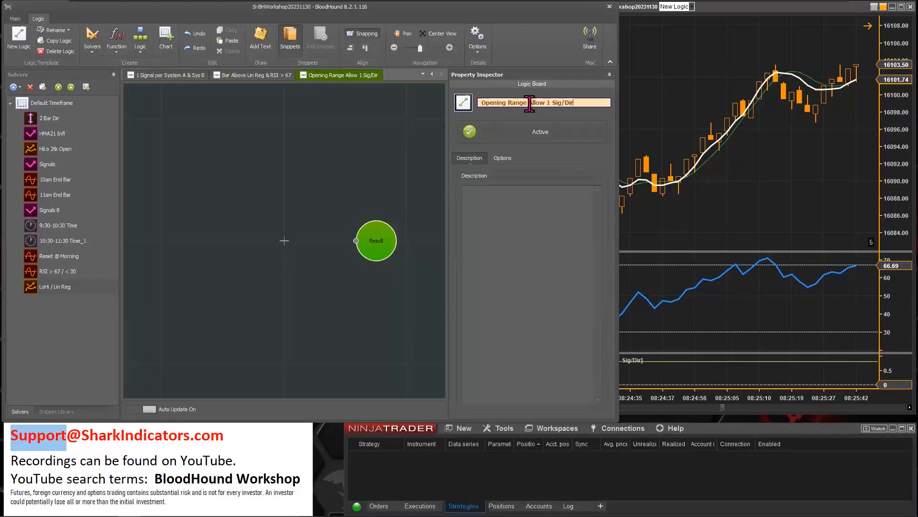
left_click_drag(529, 103, 557, 104)
left_click(395, 160)
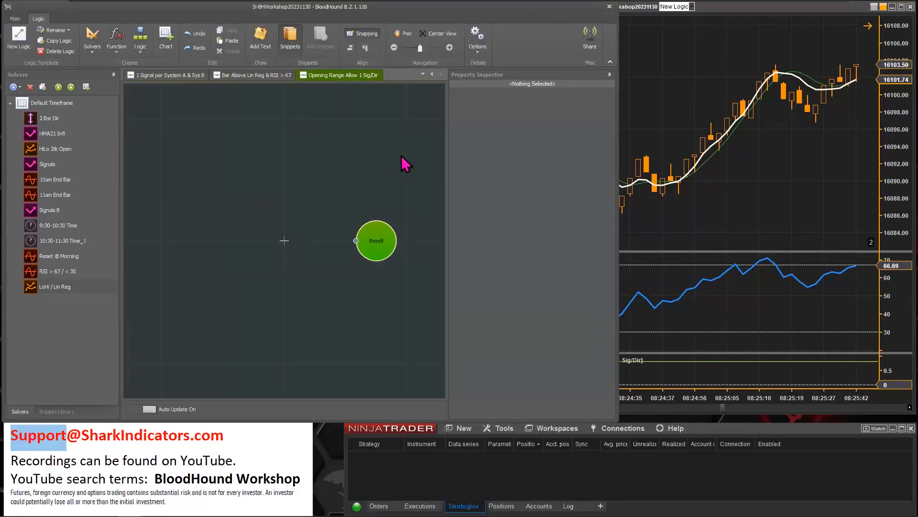
Close the BloodHound editor and shrink the chart's RSI panel to give the price panel more height.
left_click(609, 6)
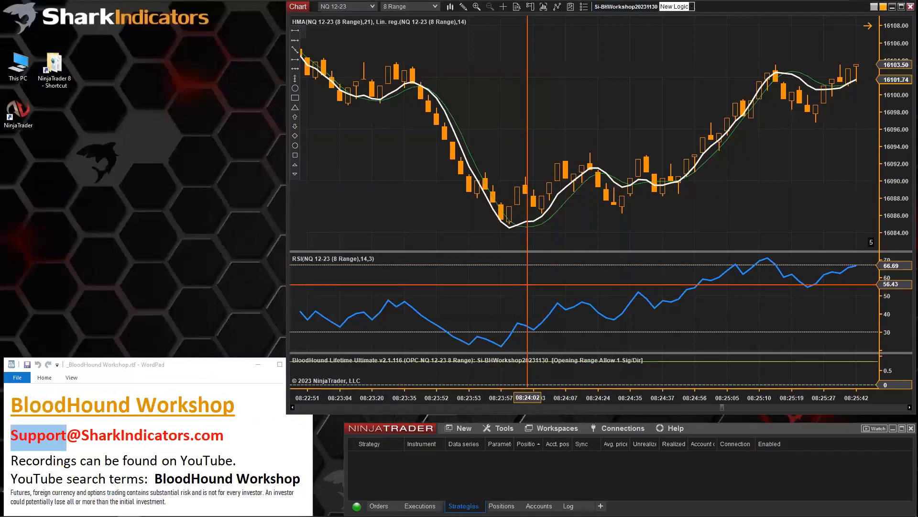
left_click_drag(548, 254, 534, 326)
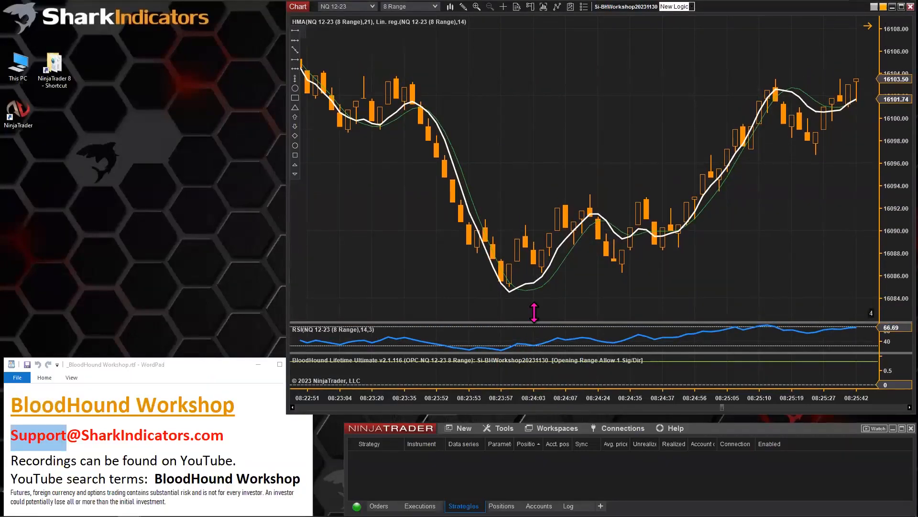
left_click_drag(534, 325, 533, 319)
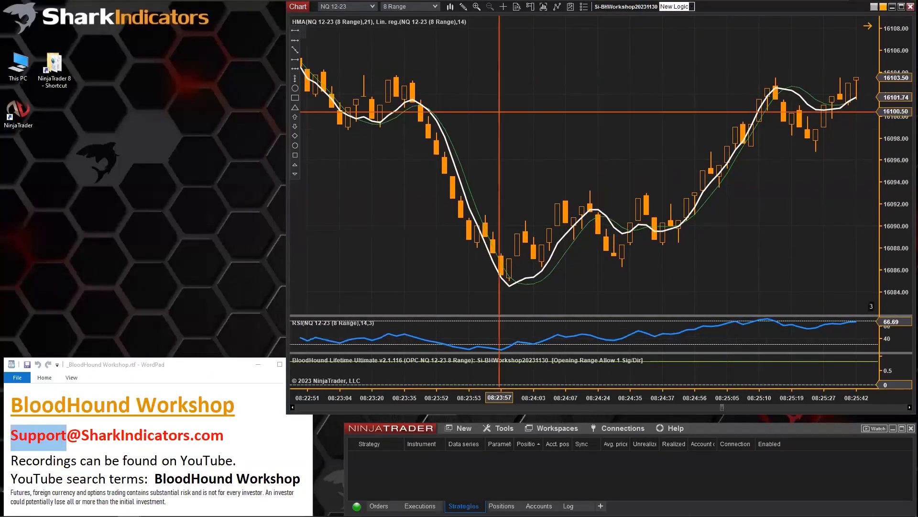
Set the Lin. reg. indicator's plot width to 1 in the chart's indicator settings.
double_click(449, 152)
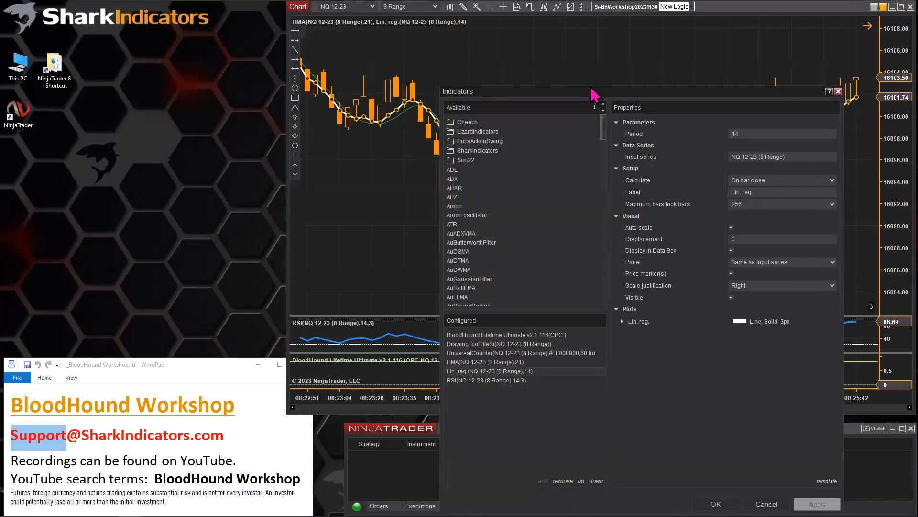
left_click(539, 253)
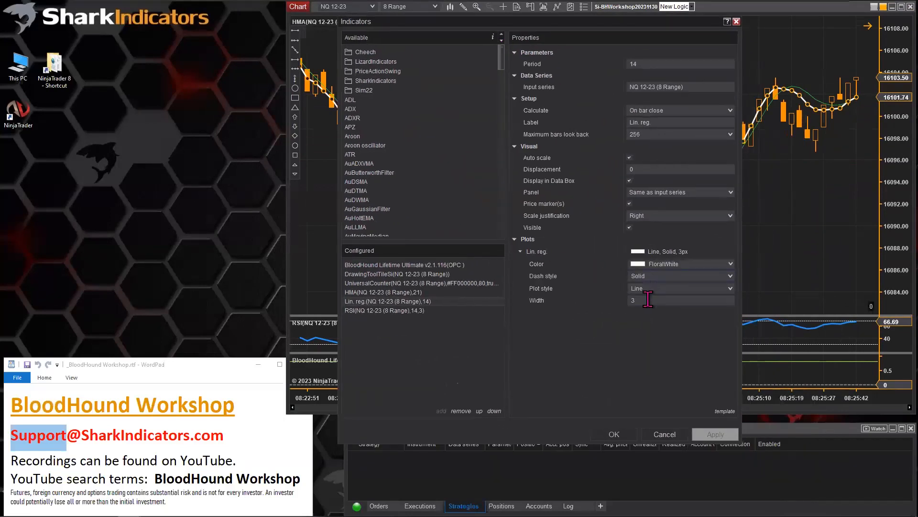
type("1")
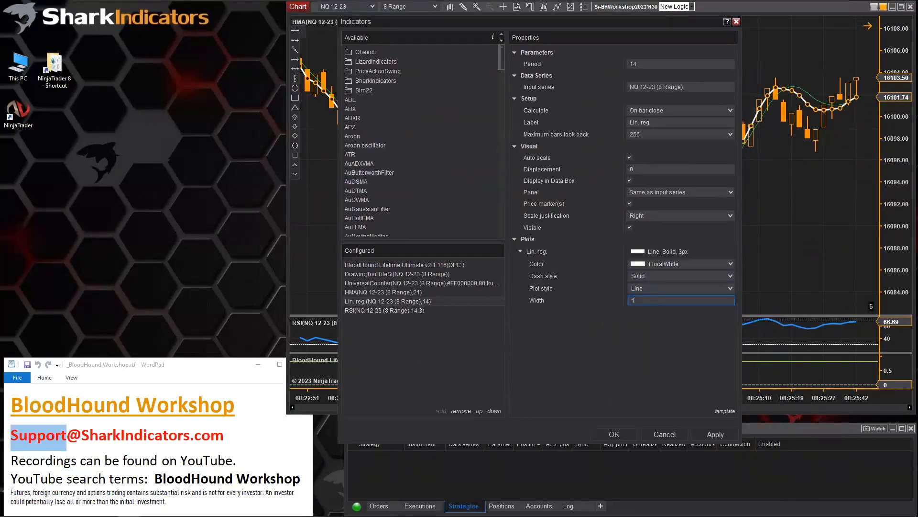
key("Return")
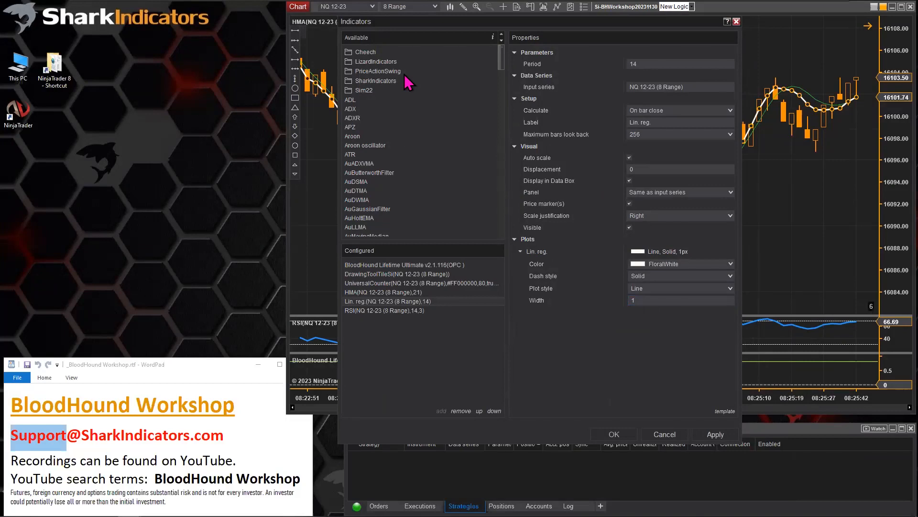
Add the amaOpeningRange indicator from the LizardIndicators folder to the chart.
left_click(380, 63)
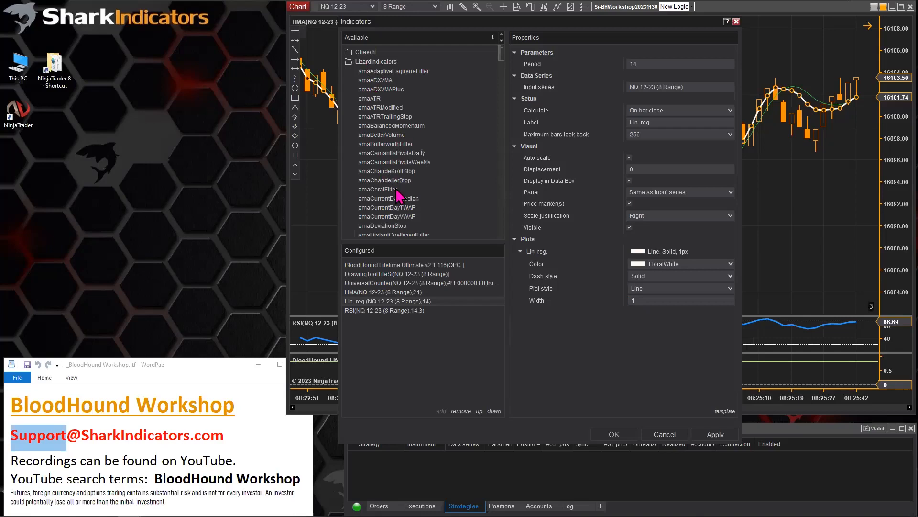
scroll(401, 197, "down", 2)
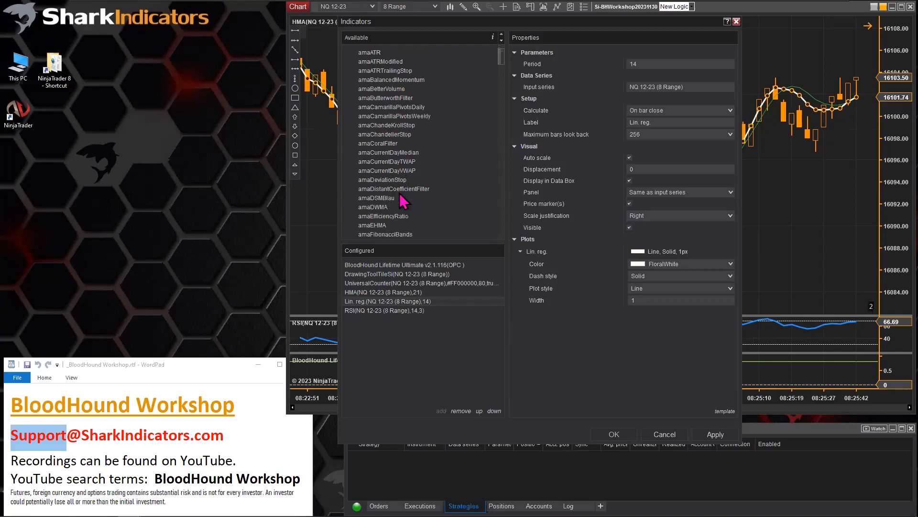
scroll(403, 200, "down", 6)
scroll(401, 201, "down", 2)
scroll(404, 201, "down", 10)
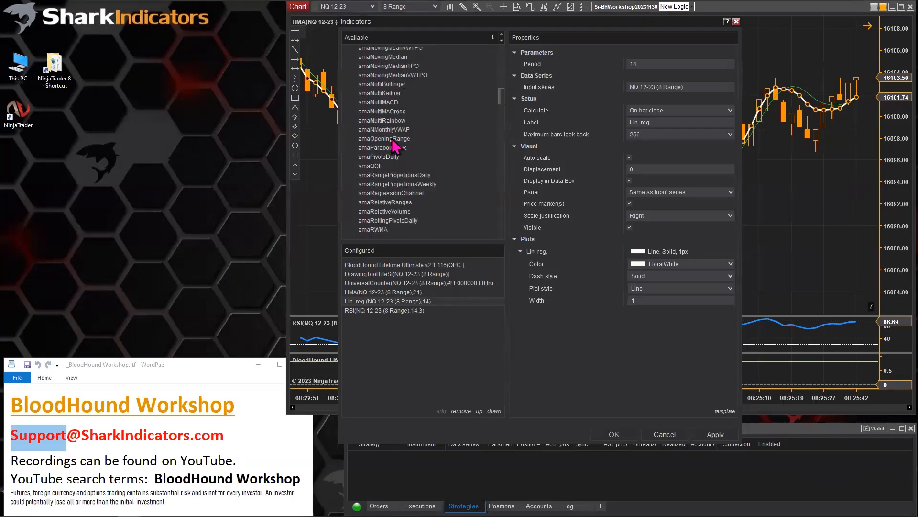
left_click(392, 139)
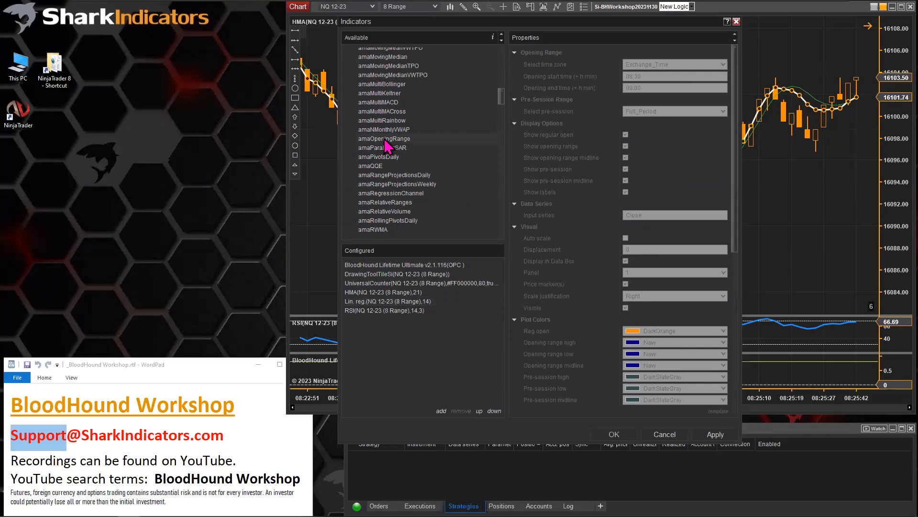
double_click(385, 139)
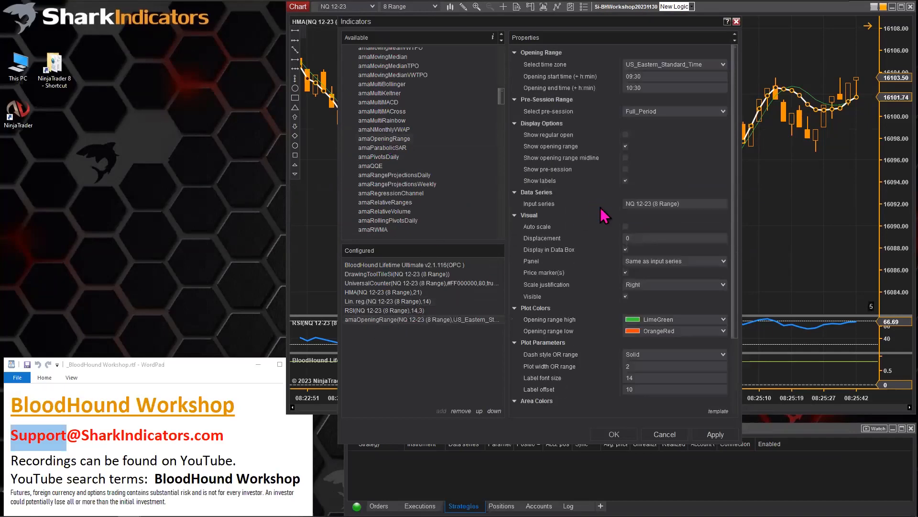
Keep the US_Eastern_Standard_Time zone, set the opening range end time to 10:00 and accept the indicator settings.
left_click(723, 65)
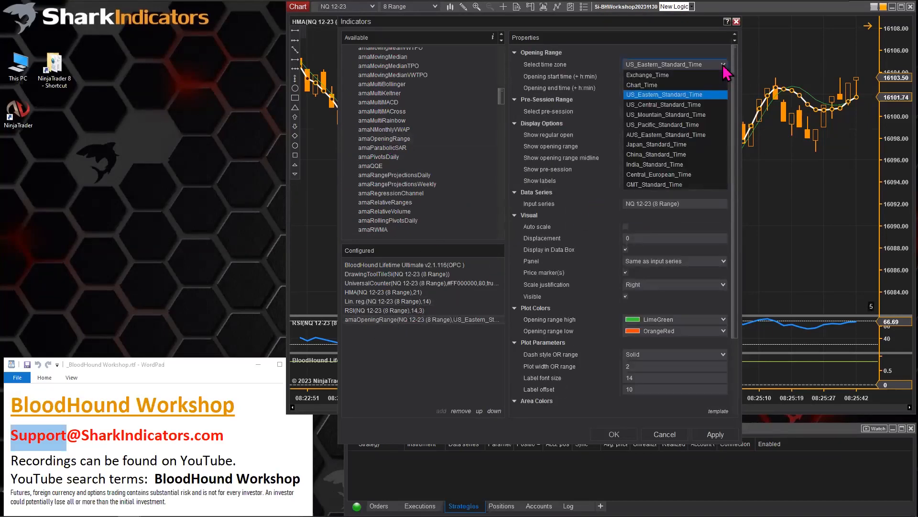
left_click(723, 65)
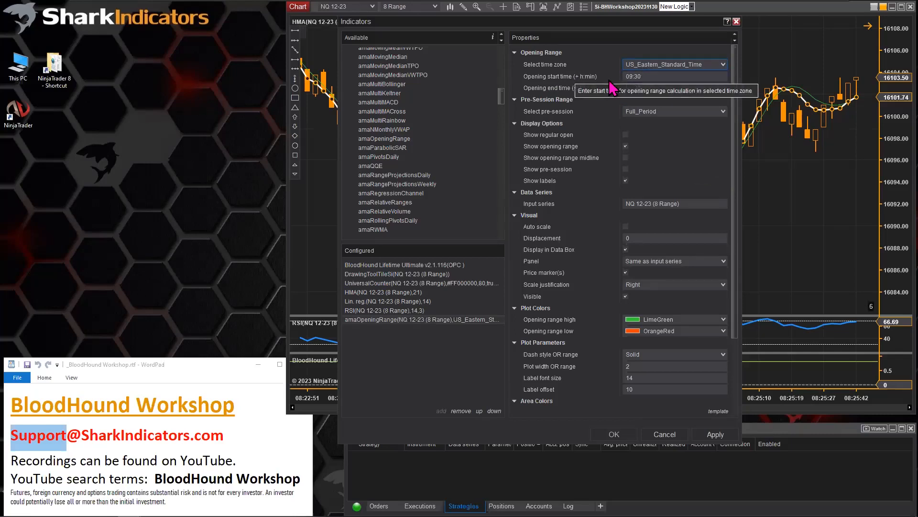
left_click(650, 89)
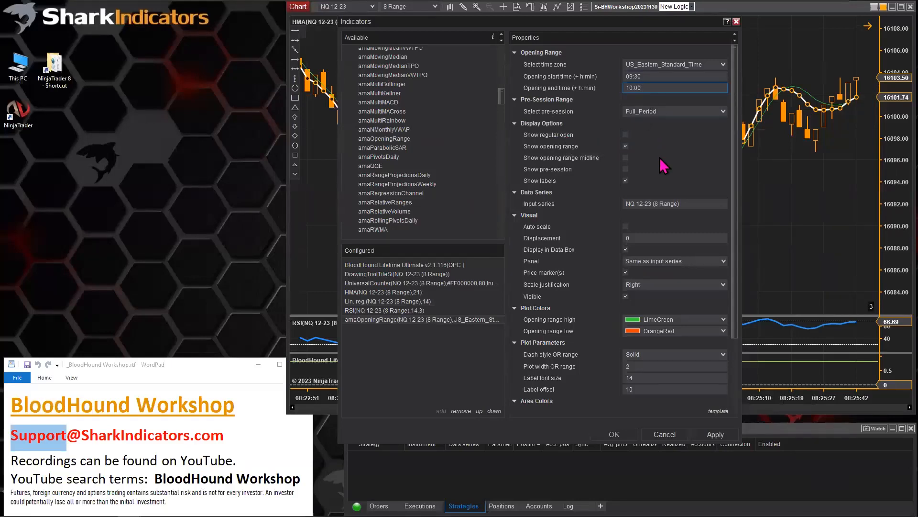
scroll(664, 166, "down", 3)
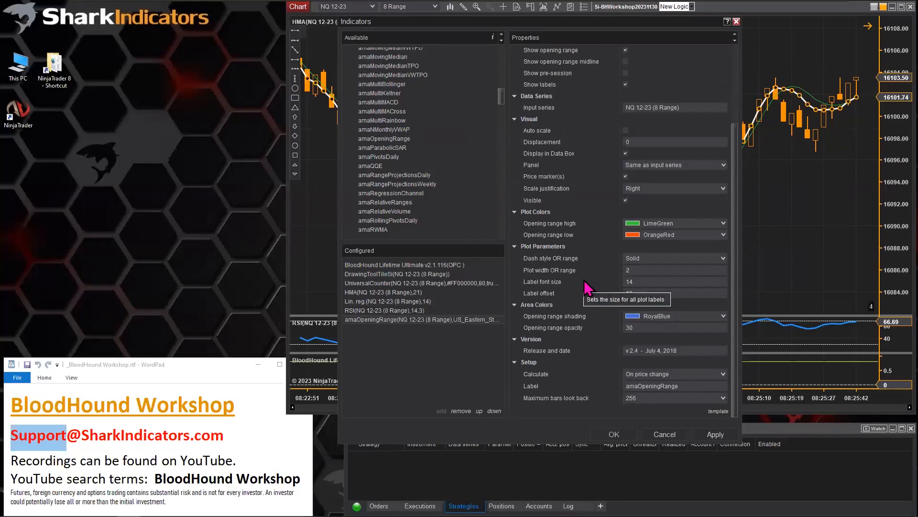
left_click(622, 439)
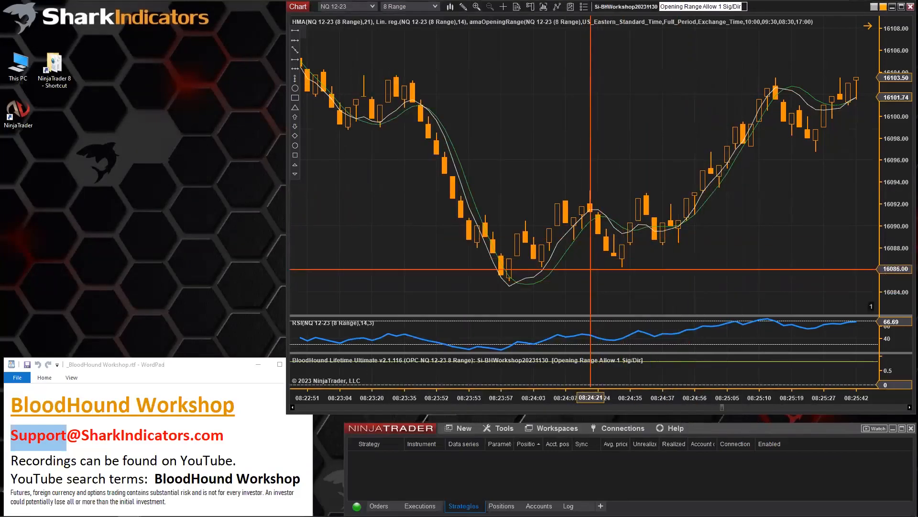
Look back through the earlier 8 Range bars for the shaded opening range area.
left_click(553, 407)
left_click(552, 408)
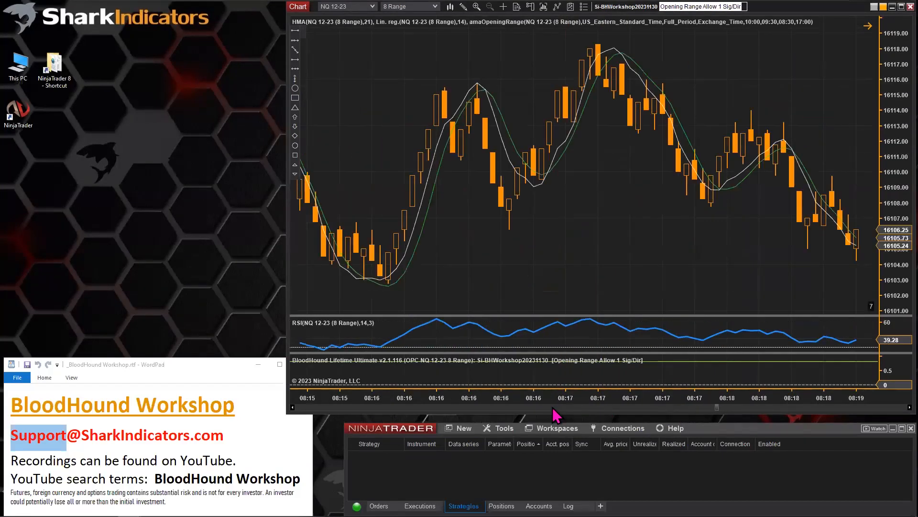
left_click(552, 407)
left_click(552, 408)
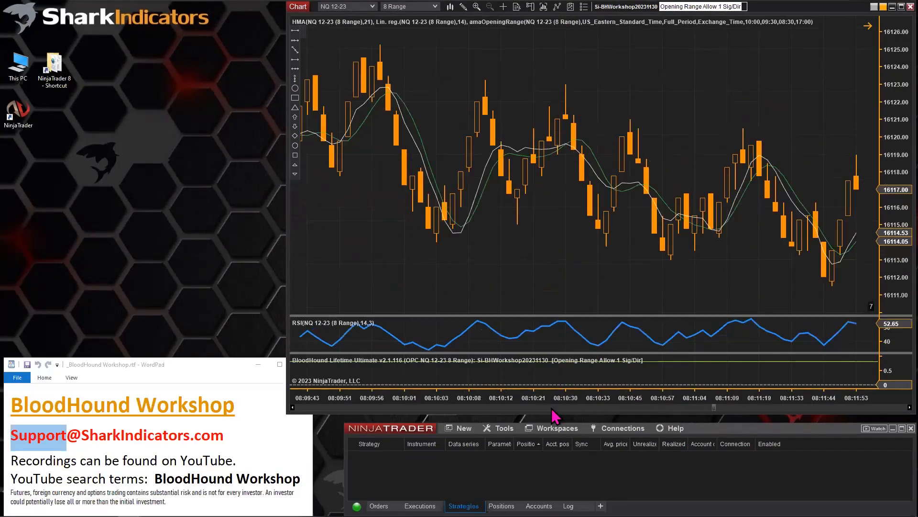
left_click(552, 407)
left_click(553, 408)
left_click(553, 408)
left_click(552, 408)
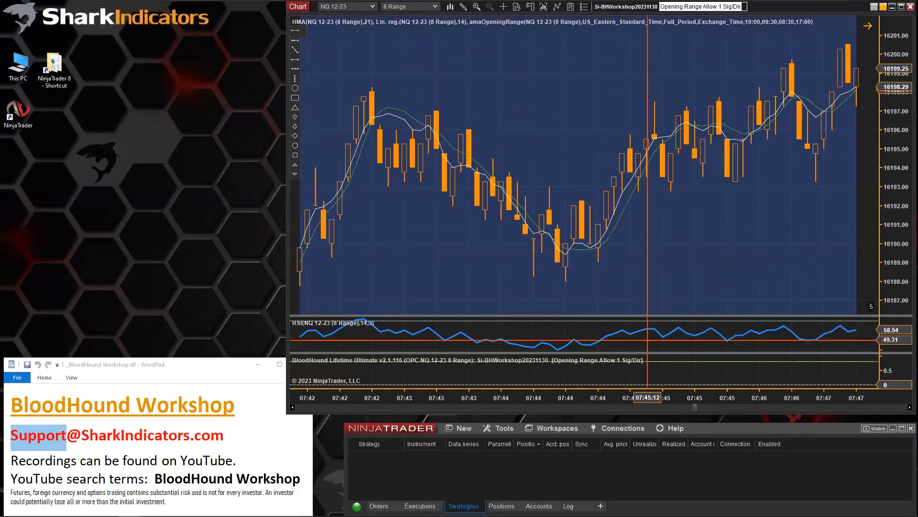
Switch the chart to 1 Minute bars and bring the full opening range area into view.
left_click(435, 7)
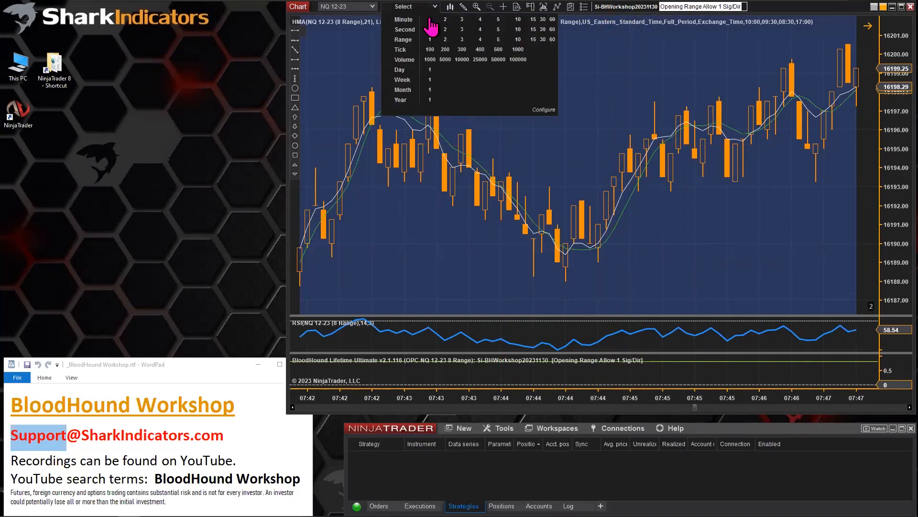
left_click(430, 20)
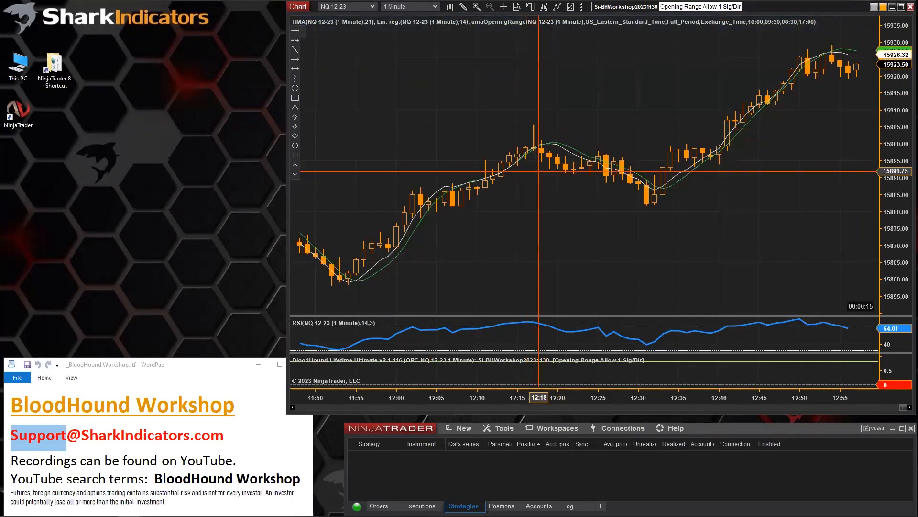
left_click(495, 407)
left_click(496, 407)
left_click(495, 408)
left_click(496, 407)
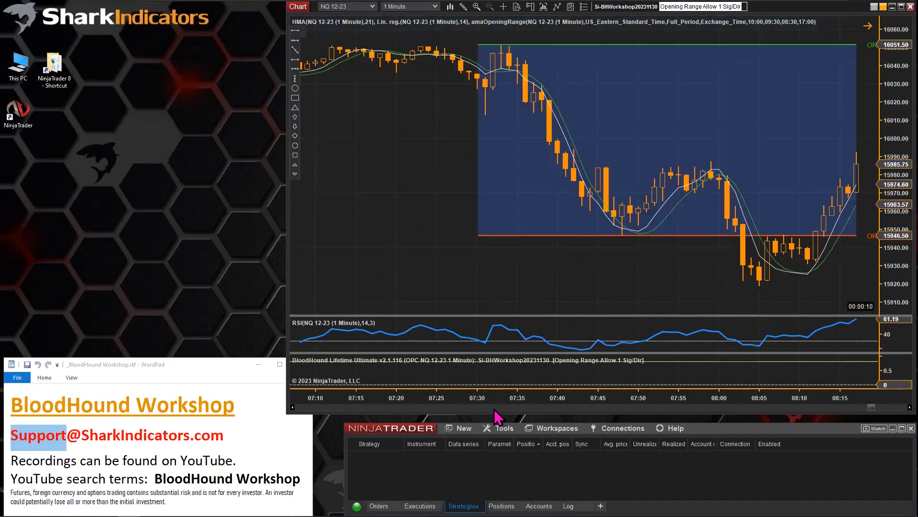
scroll(446, 301, "down", 5)
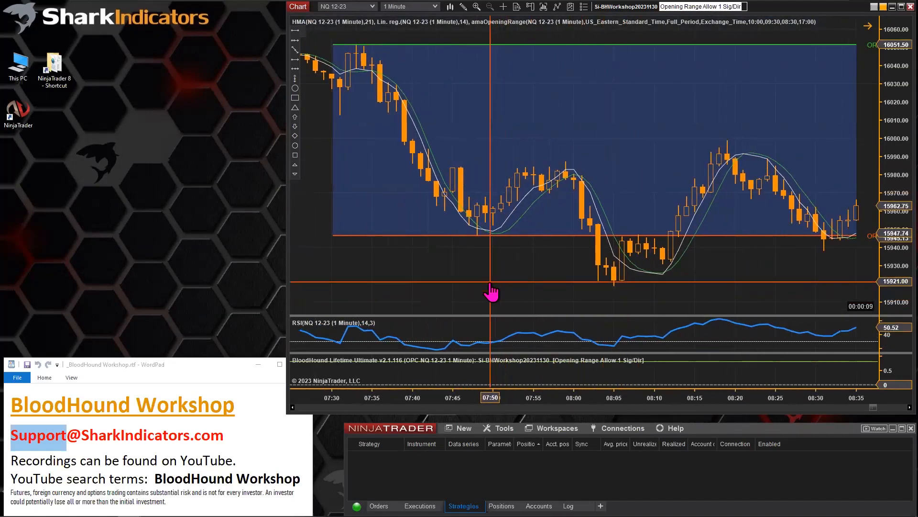
scroll(426, 287, "down", 6)
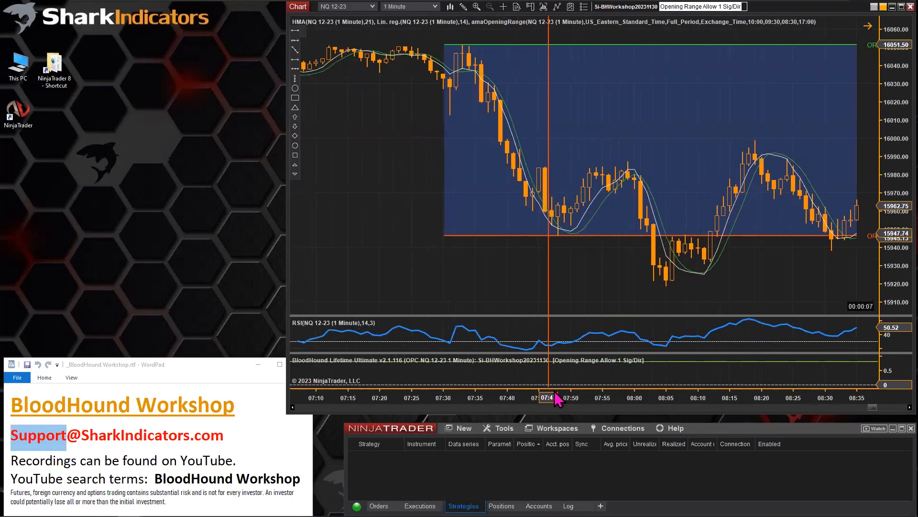
scroll(426, 287, "down", 5)
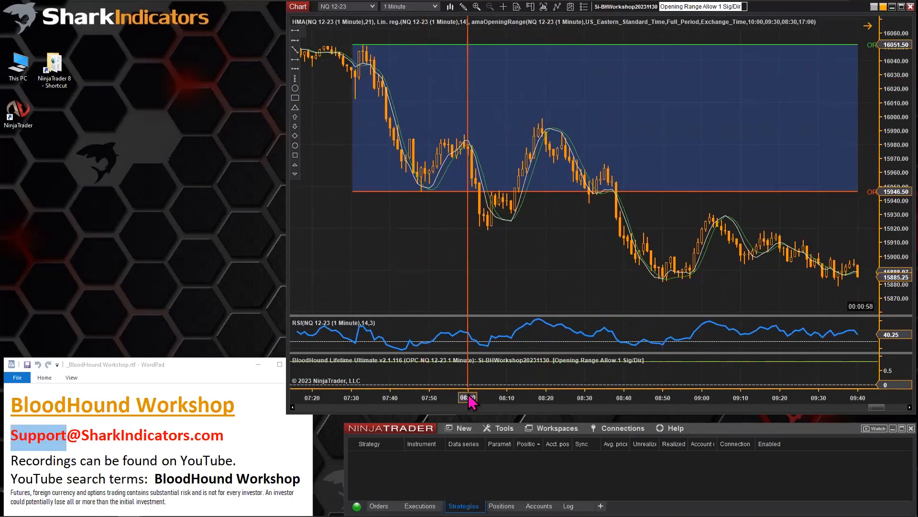
scroll(526, 286, "up", 10)
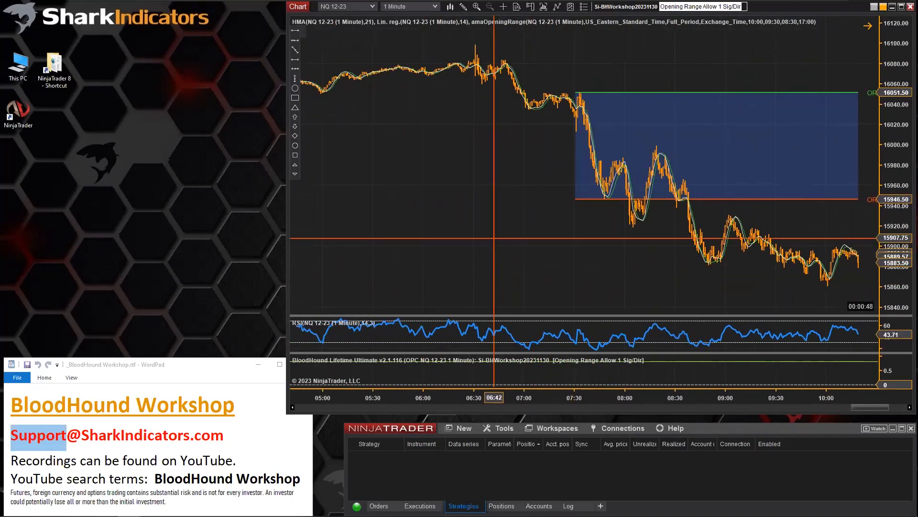
Open the opening range indicator's settings, apply the pre-session display as a preview, and turn that option back off.
double_click(618, 92)
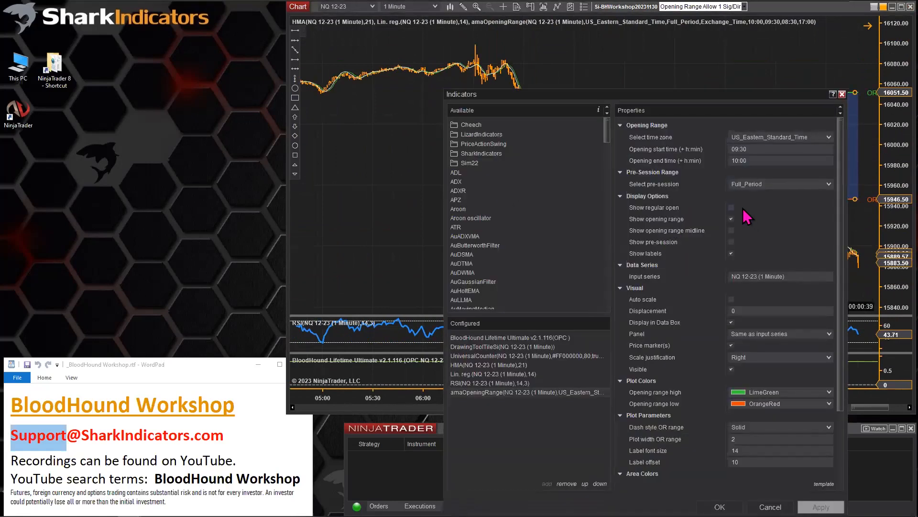
left_click(743, 243)
left_click_drag(708, 96, 330, 58)
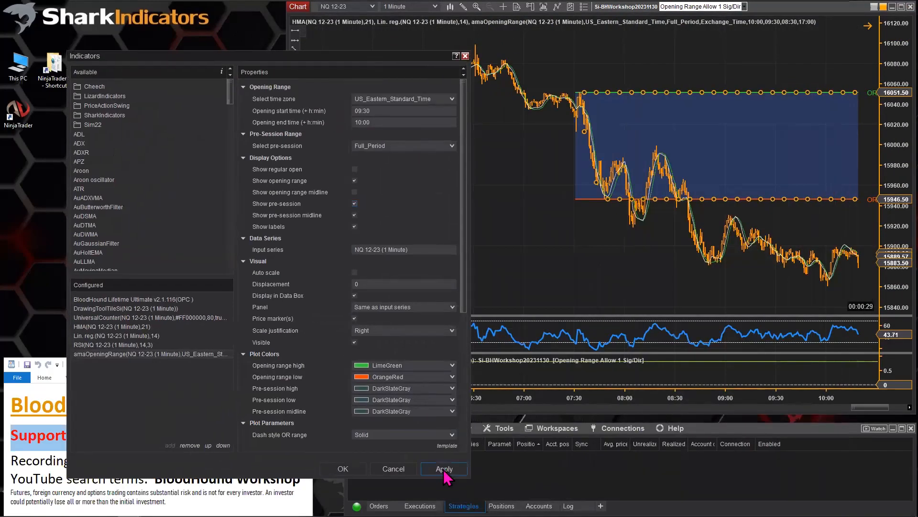
left_click(441, 469)
left_click(355, 204)
Turn off the opening range display, apply the change, and enable the display again.
scroll(307, 312, "down", 4)
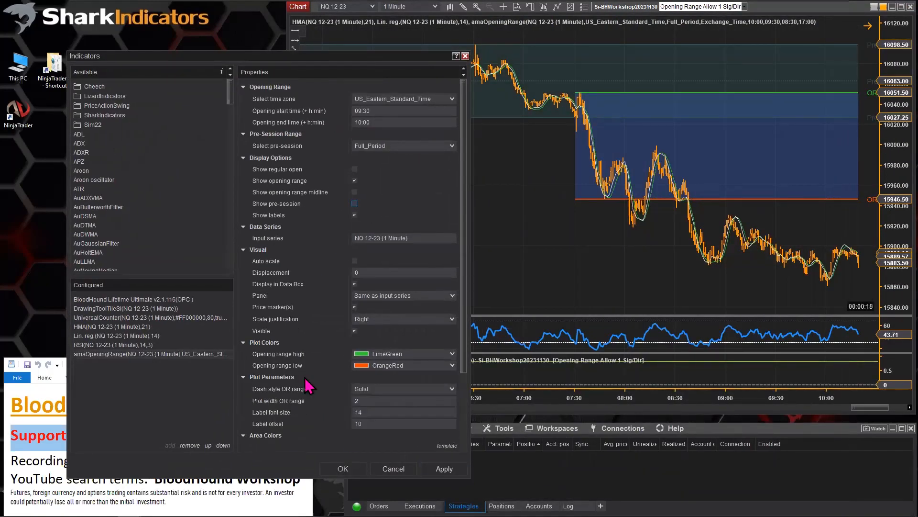
scroll(300, 246, "up", 1)
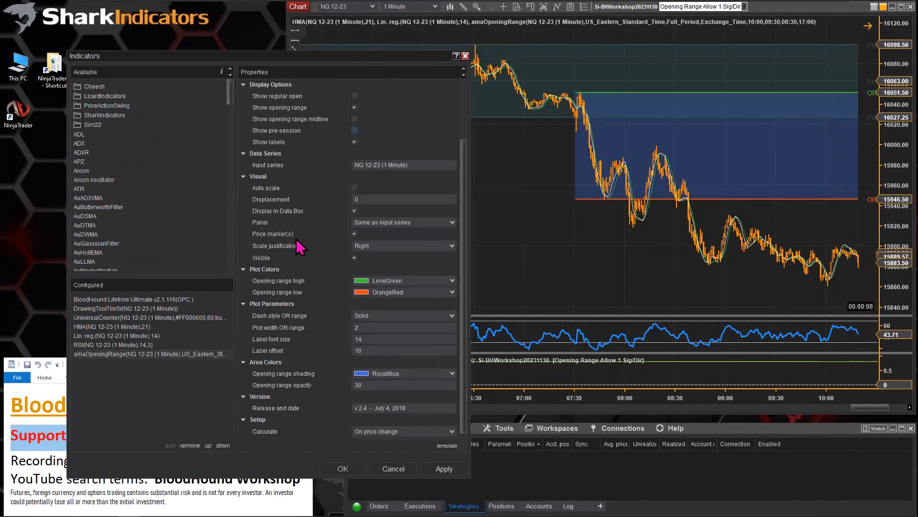
left_click(355, 108)
left_click(439, 470)
left_click(355, 180)
Set the opening range shading color to Transparent.
scroll(303, 387, "down", 3)
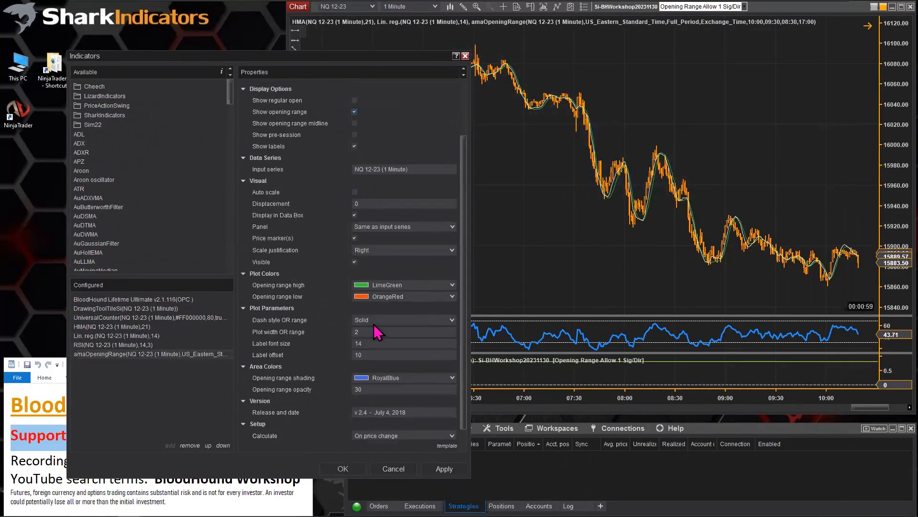
left_click(404, 377)
scroll(418, 190, "down", 5)
left_click(416, 191)
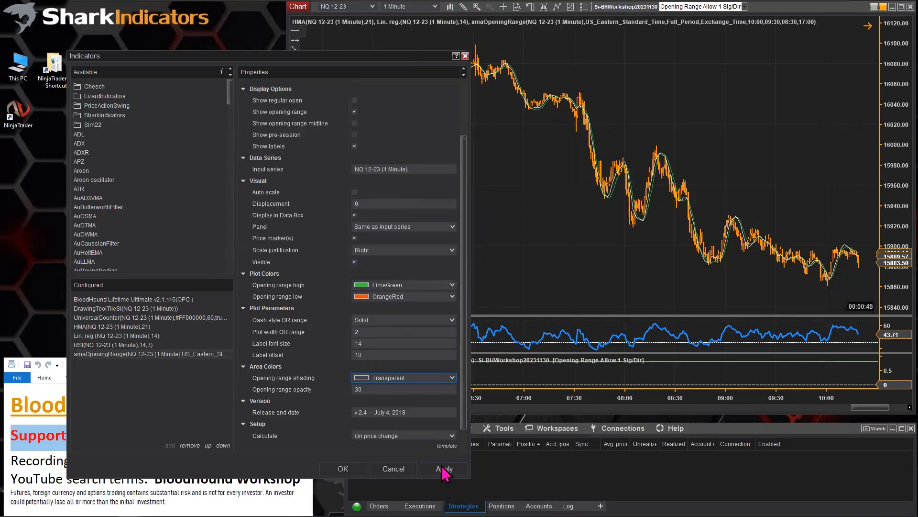
Apply the opening range indicator settings, close them, and check the opening ranges of earlier sessions on the chart.
left_click(439, 469)
left_click(342, 471)
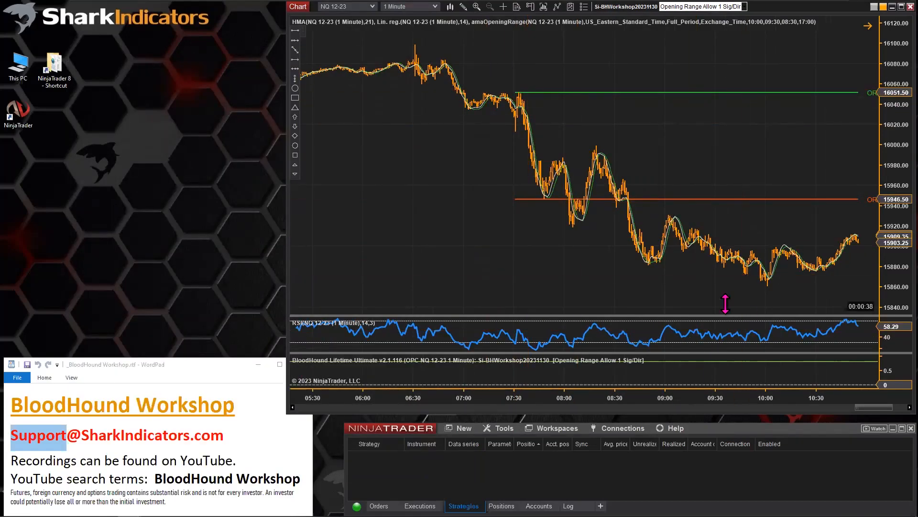
left_click_drag(871, 407, 570, 410)
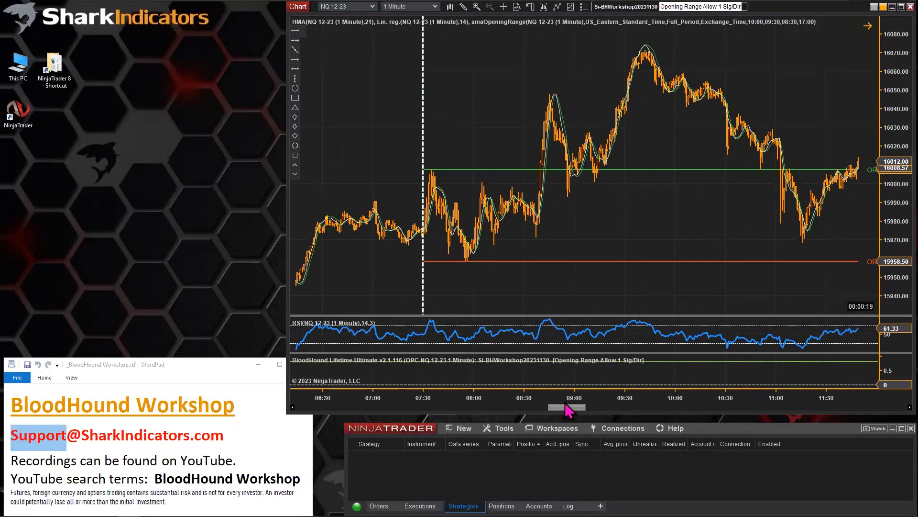
left_click_drag(567, 409, 301, 409)
Set the chart's data series end date to 11/24/2023.
double_click(571, 166)
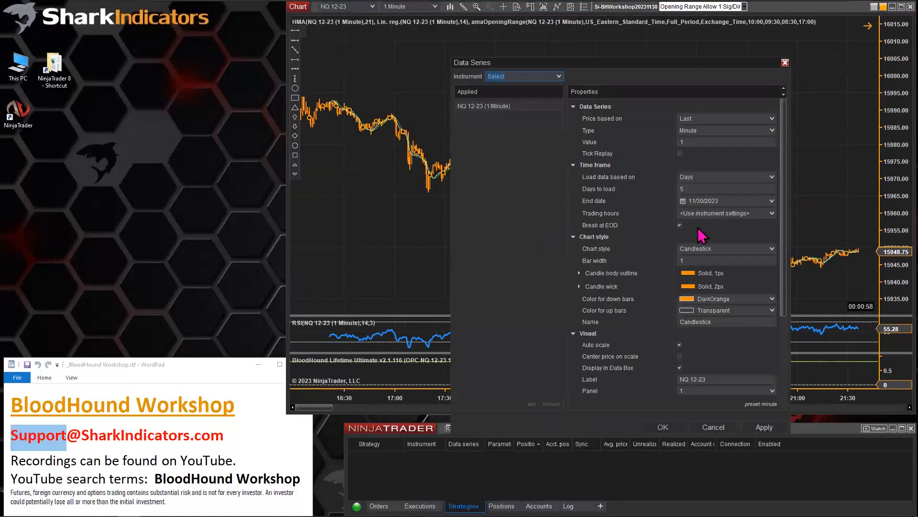
left_click(772, 204)
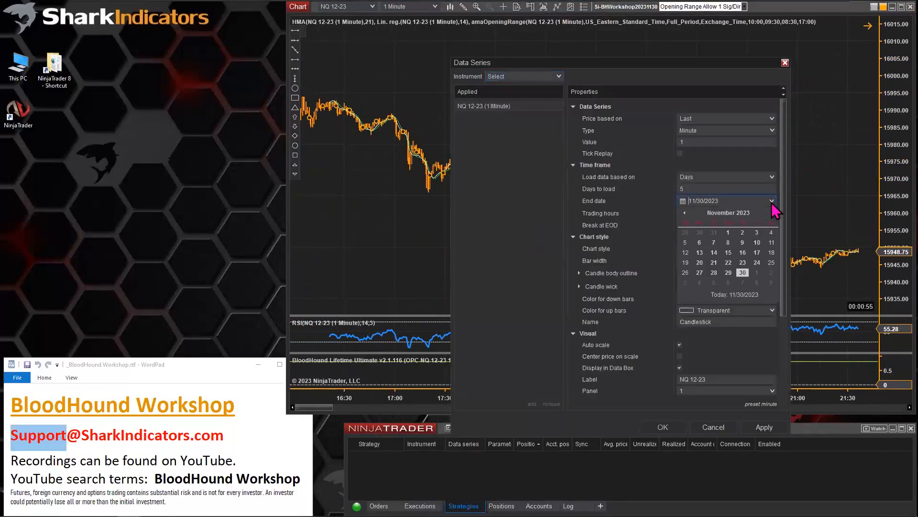
left_click(760, 264)
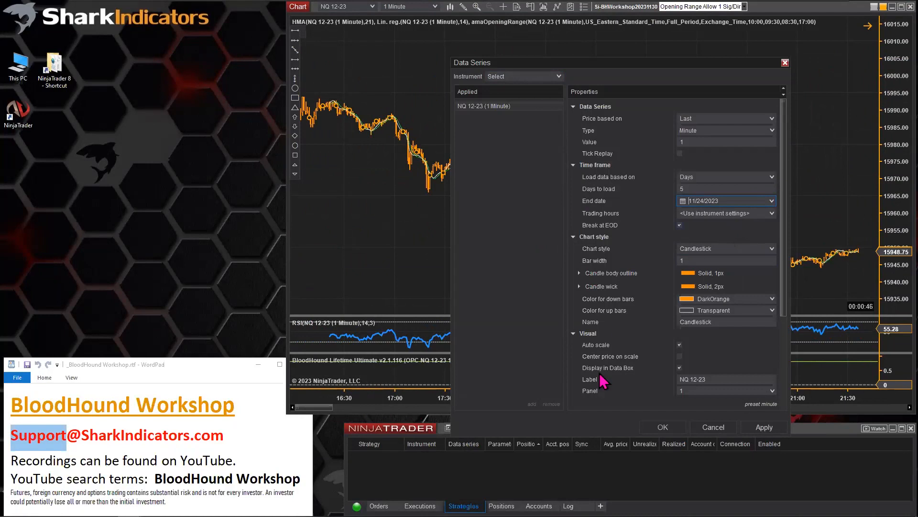
left_click(663, 426)
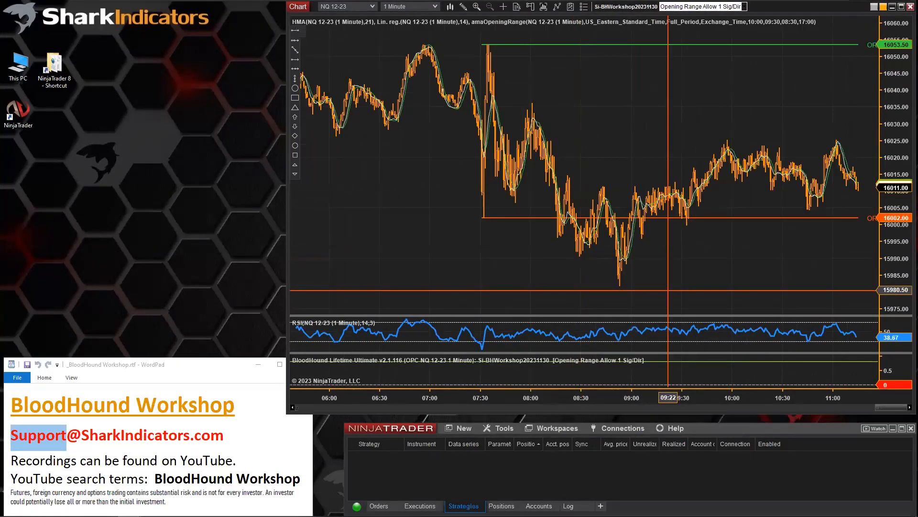
Examine how price moves beyond the opening range in an earlier session, enlarging the bars between about 07:40 and 09:20.
left_click_drag(666, 277, 727, 278)
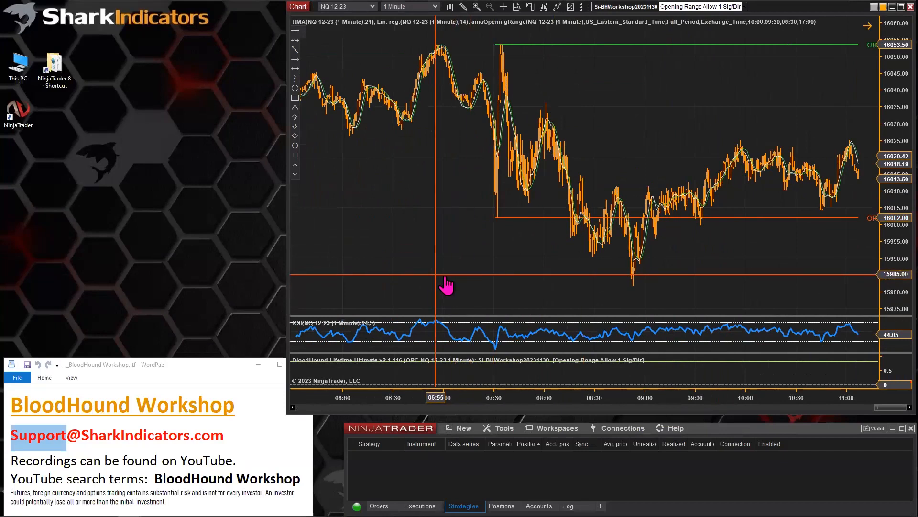
left_click_drag(388, 260, 454, 262)
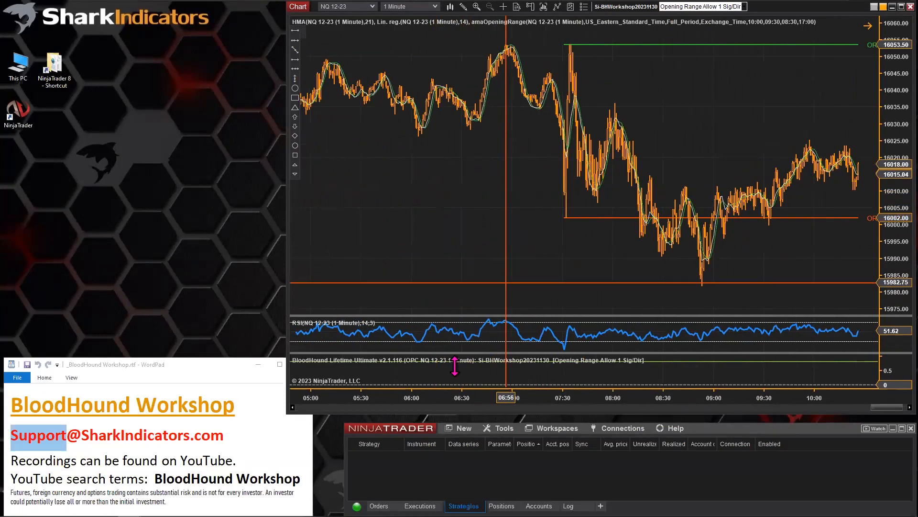
left_click(382, 408)
left_click(382, 408)
left_click(383, 408)
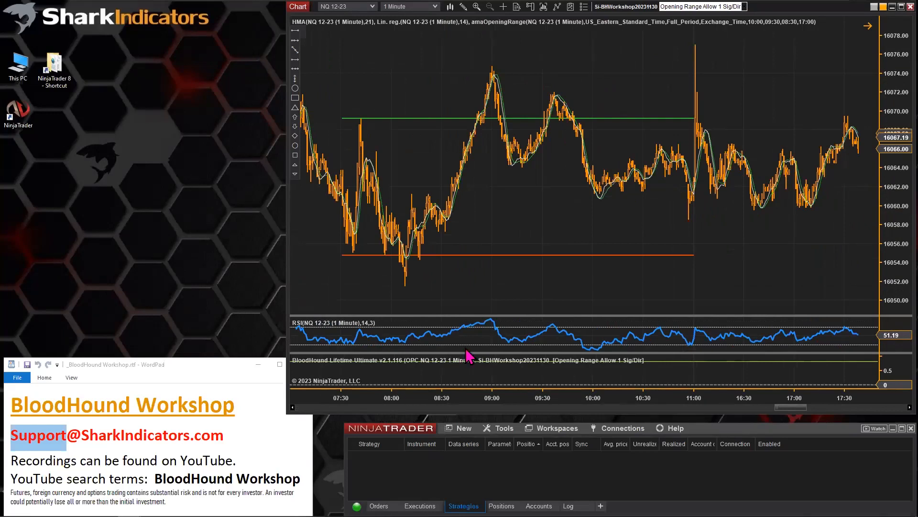
left_click_drag(478, 283, 809, 301)
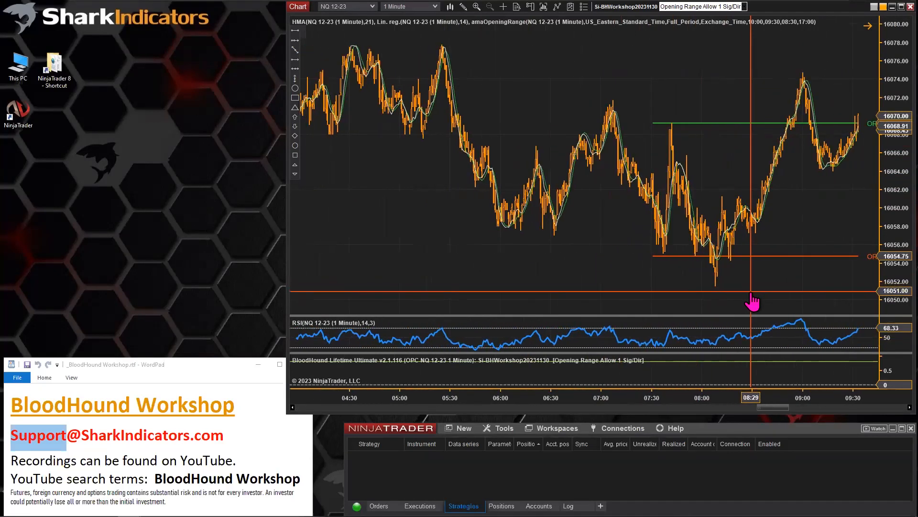
left_click_drag(825, 399, 395, 398)
left_click_drag(448, 299, 513, 301)
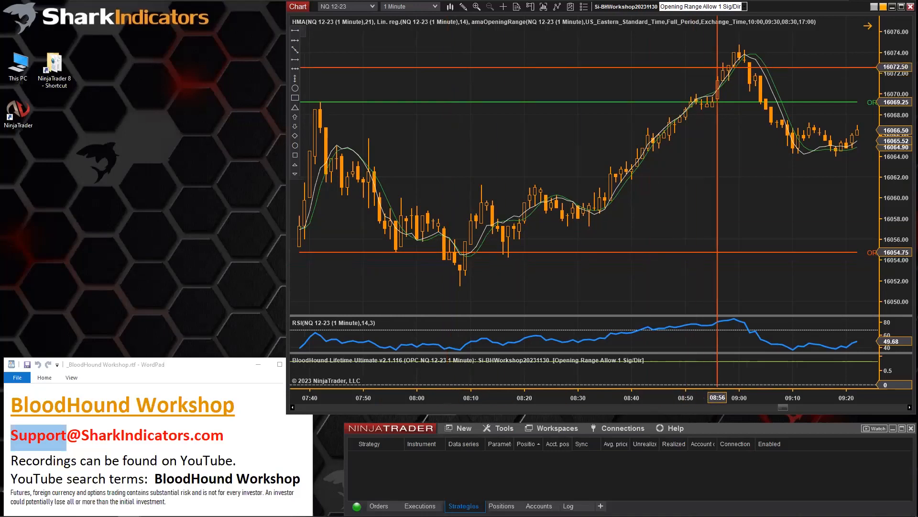
scroll(693, 222, "up", 5)
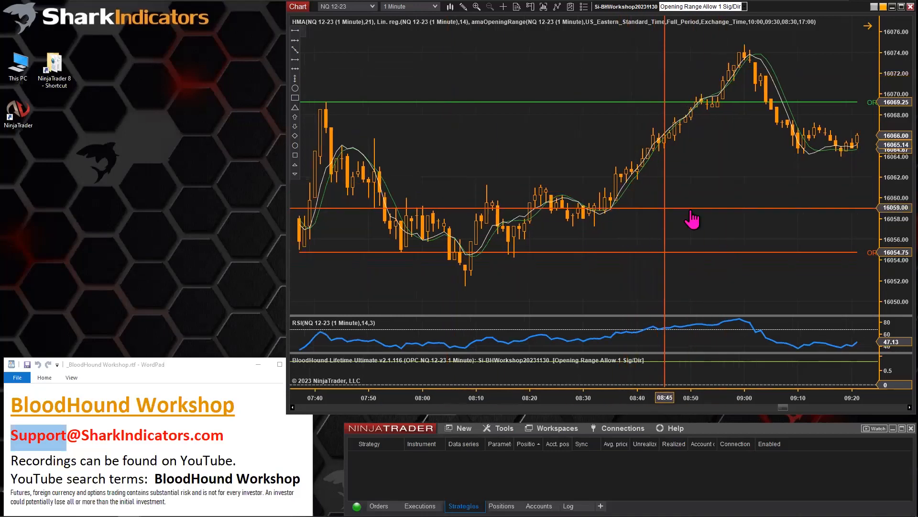
Open the BloodHound logic board, add a Comparison solver, and connect it to the Result node.
left_click(617, 7)
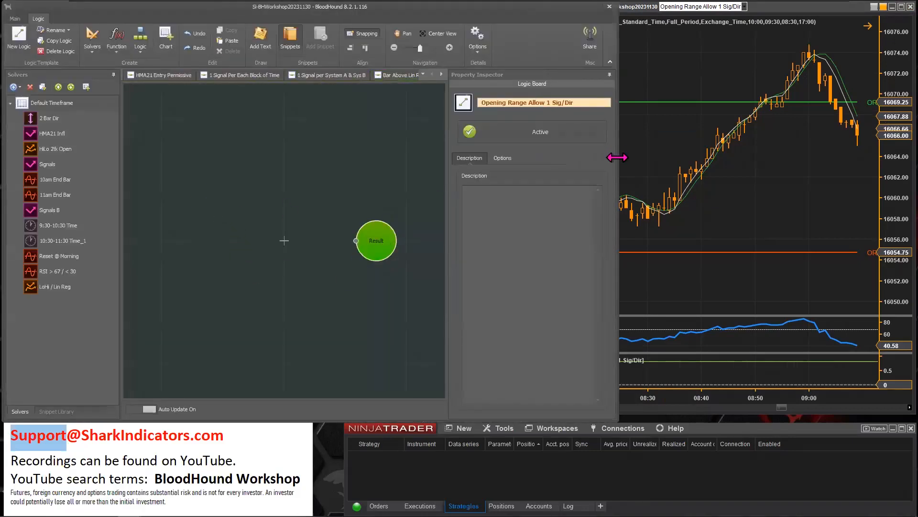
left_click(658, 145)
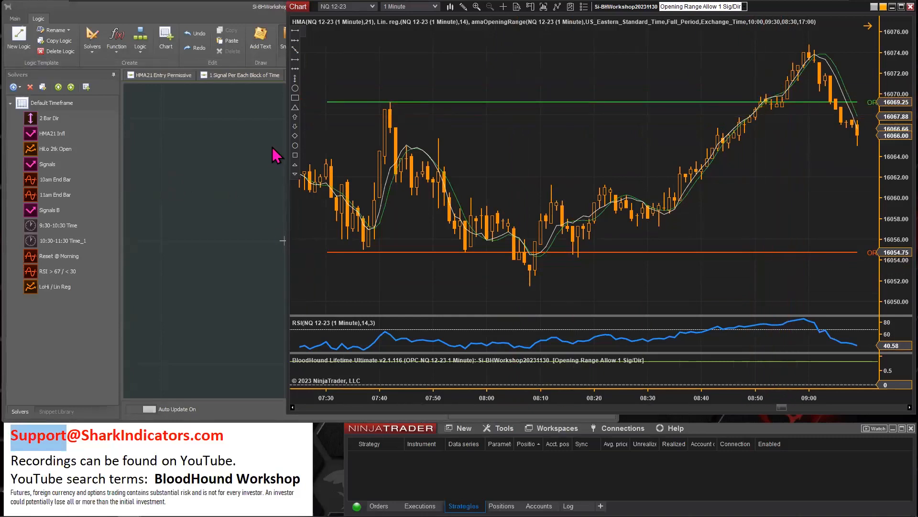
right_click(190, 165)
mouse_move(229, 175)
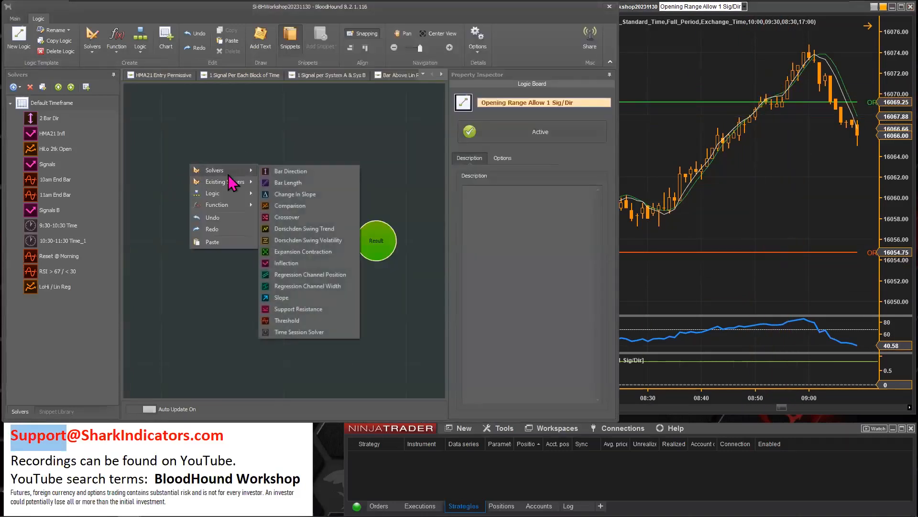
left_click(287, 207)
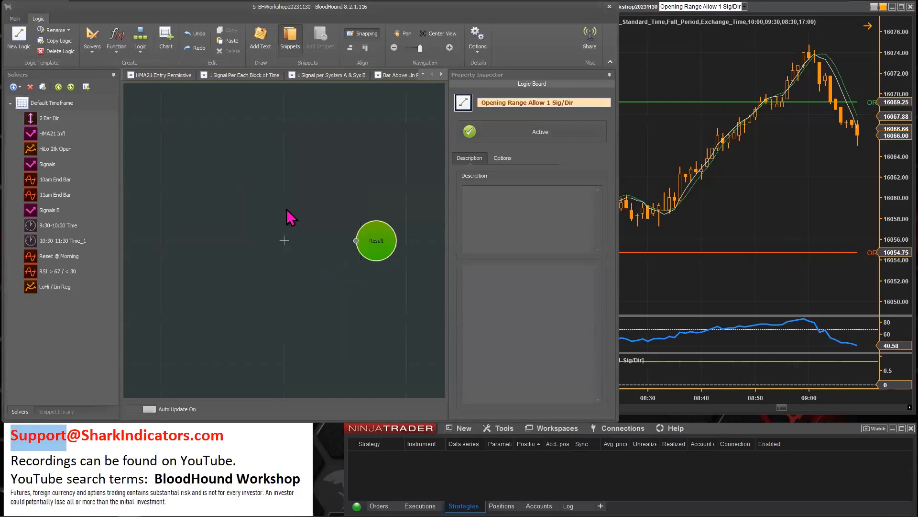
left_click_drag(232, 182, 355, 241)
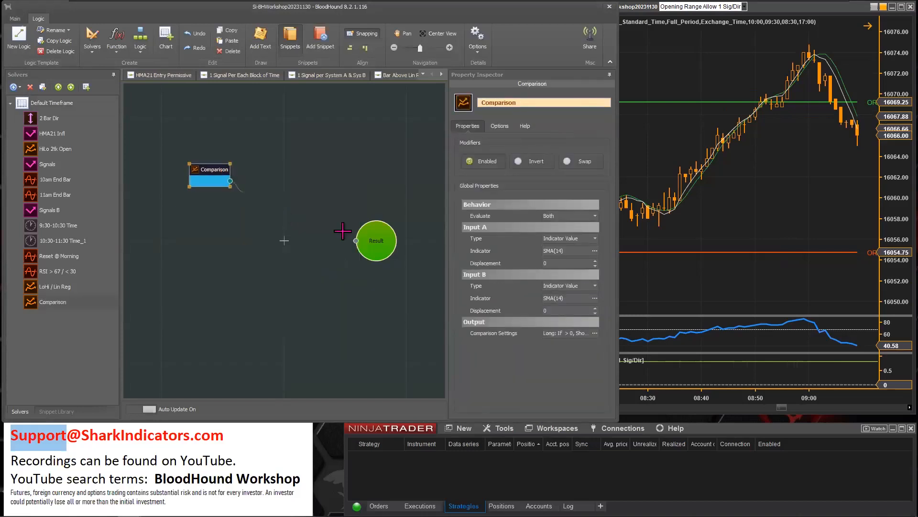
left_click_drag(218, 170, 282, 193)
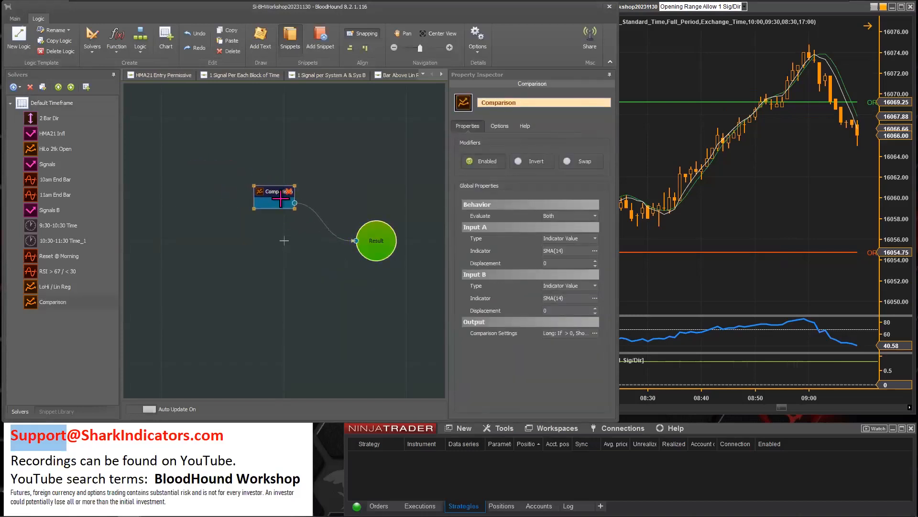
Rename the Comparison solver as "Close / OpenRange" and shift it slightly away from the Result node.
left_click_drag(518, 103, 479, 110)
type("Close /")
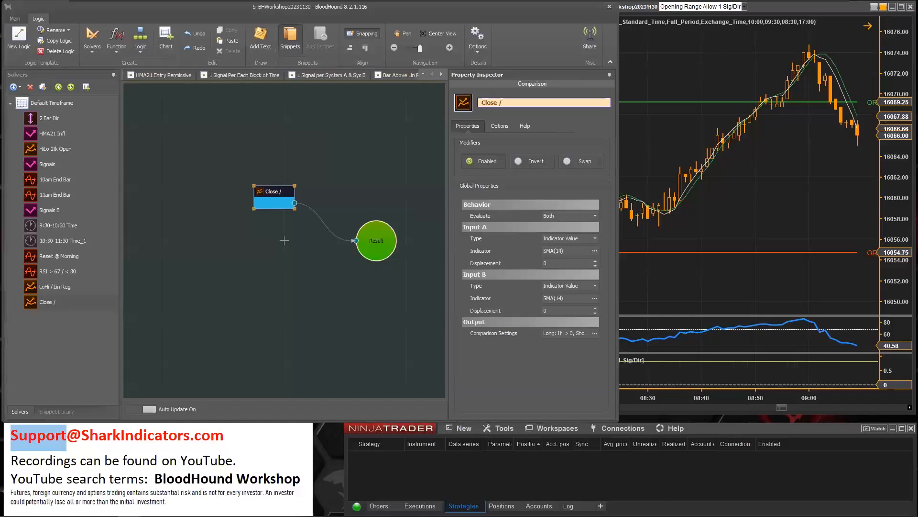
type("nRange")
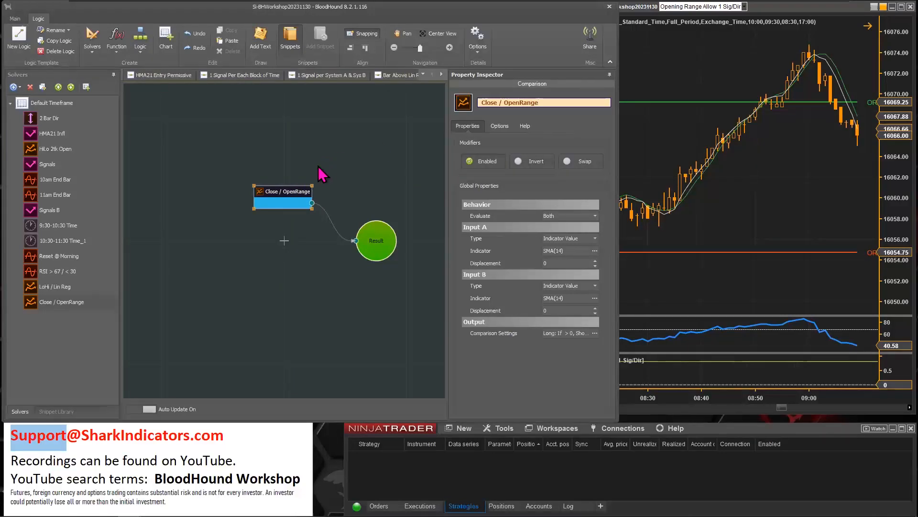
left_click_drag(273, 190, 256, 196)
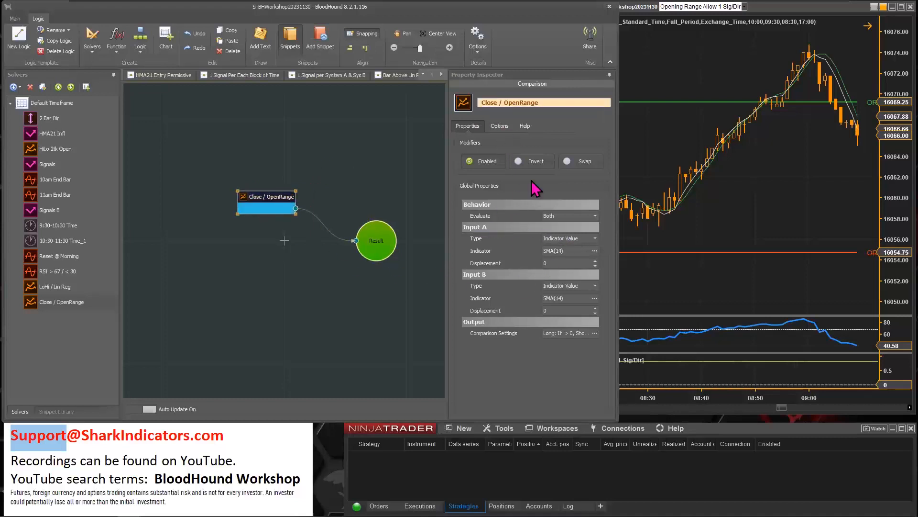
Set the solver's Input A type to Price and choose amaOpeningRange as the Input B indicator.
left_click(595, 239)
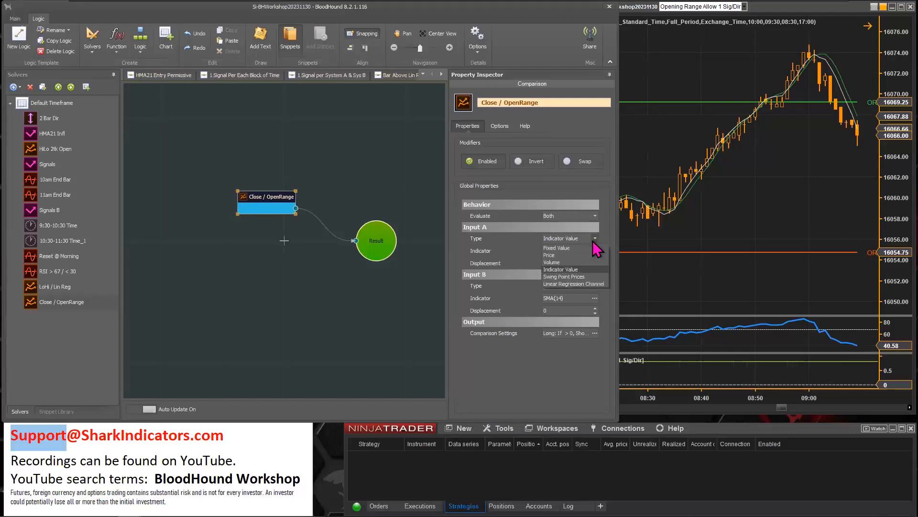
left_click(561, 256)
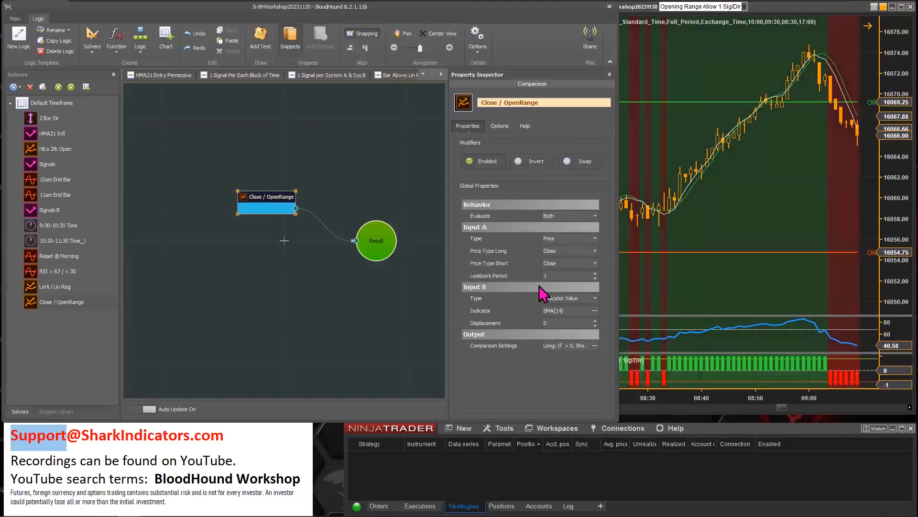
left_click(595, 311)
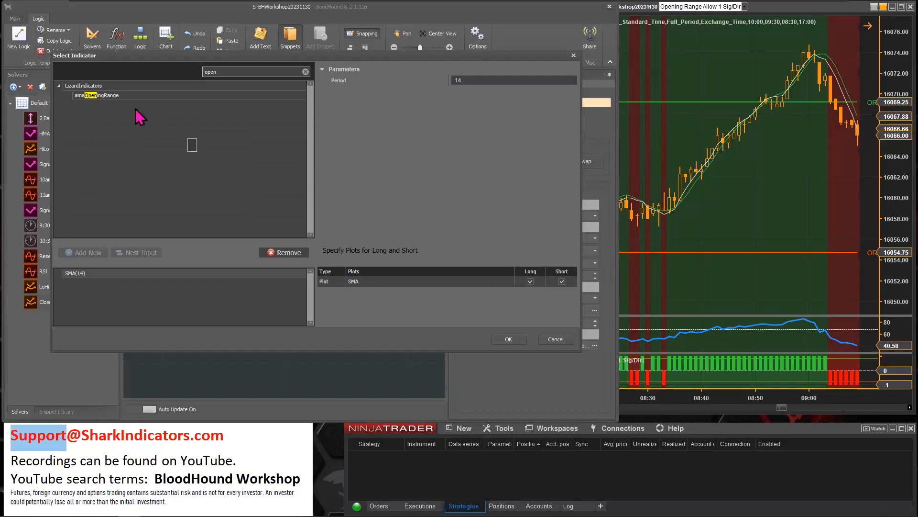
left_click(105, 98)
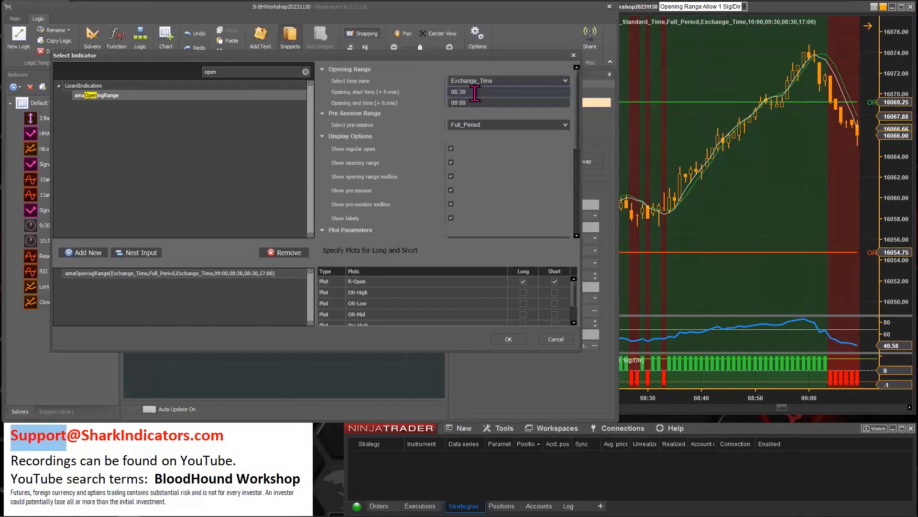
Set the amaOpeningRange time zone to US_Eastern_Standard_Time, with the opening range starting at 09:30 and ending at 10:00.
left_click(566, 82)
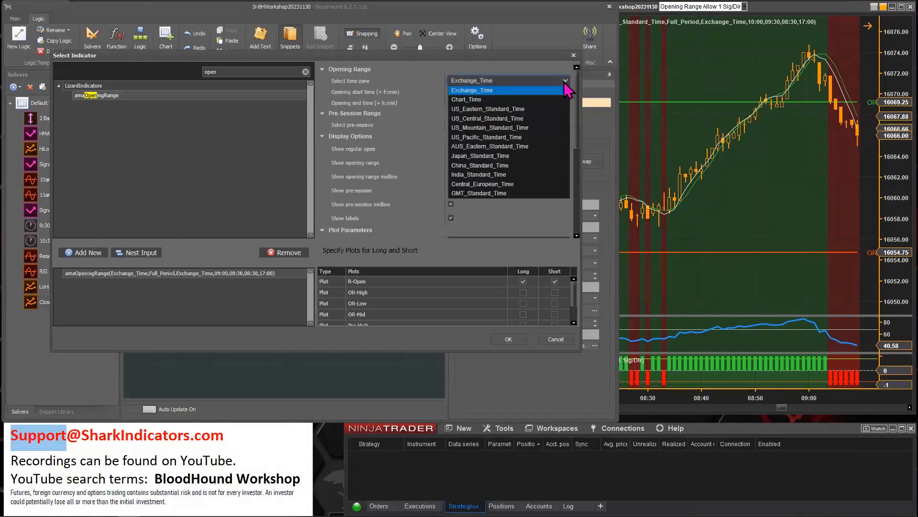
left_click(522, 110)
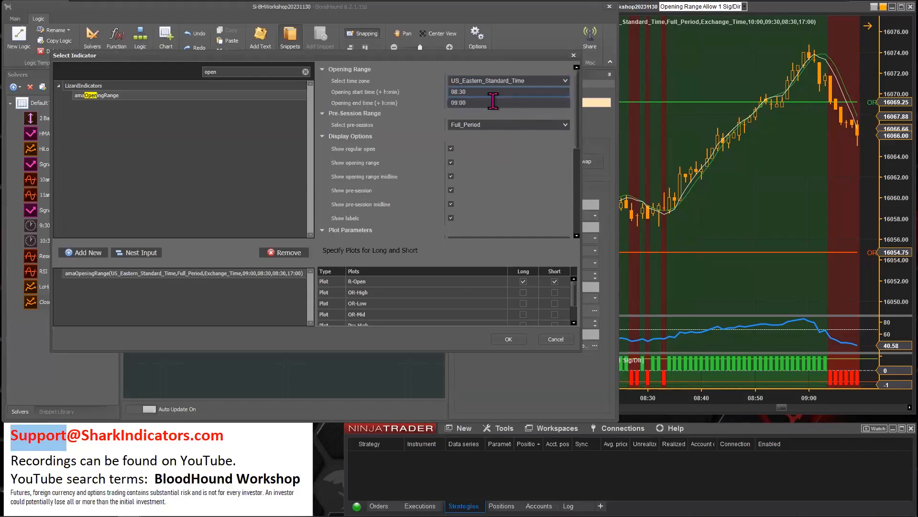
left_click(453, 102)
type("10")
left_click(472, 92)
Turn off the regular open, midline and pre-session displays, and assign OR-High to Long and OR-Low to Short.
left_click(461, 194)
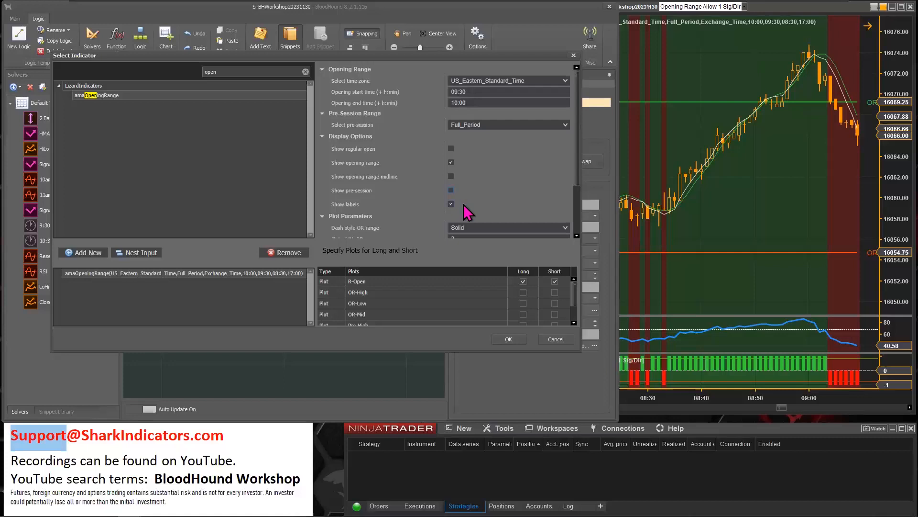
scroll(466, 193, "down", 3)
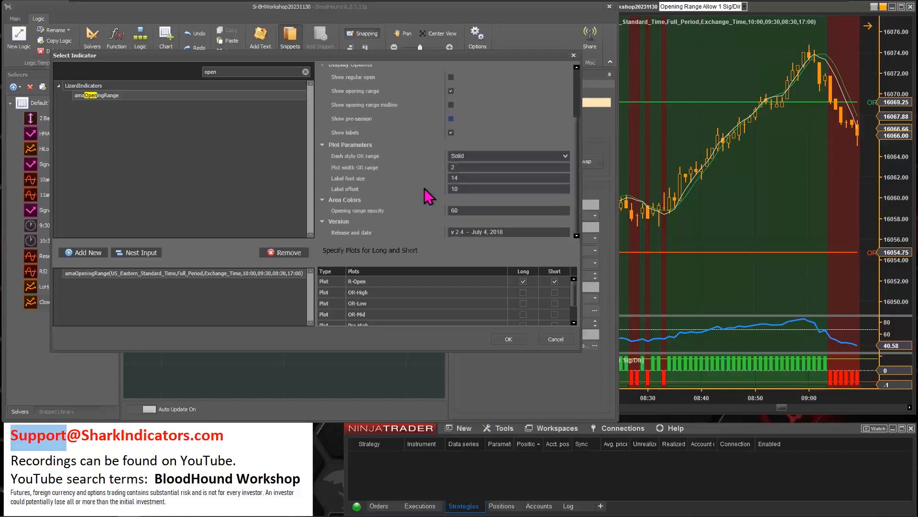
scroll(424, 188, "up", 3)
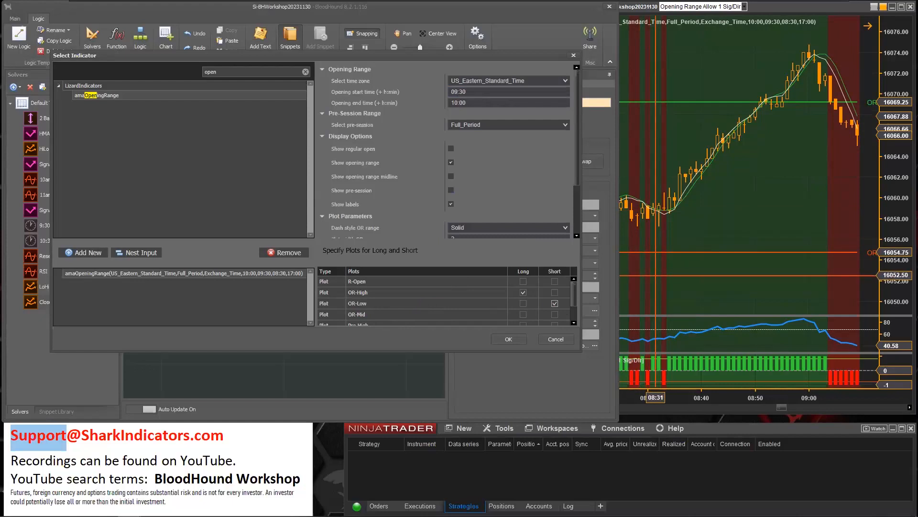
left_click(509, 339)
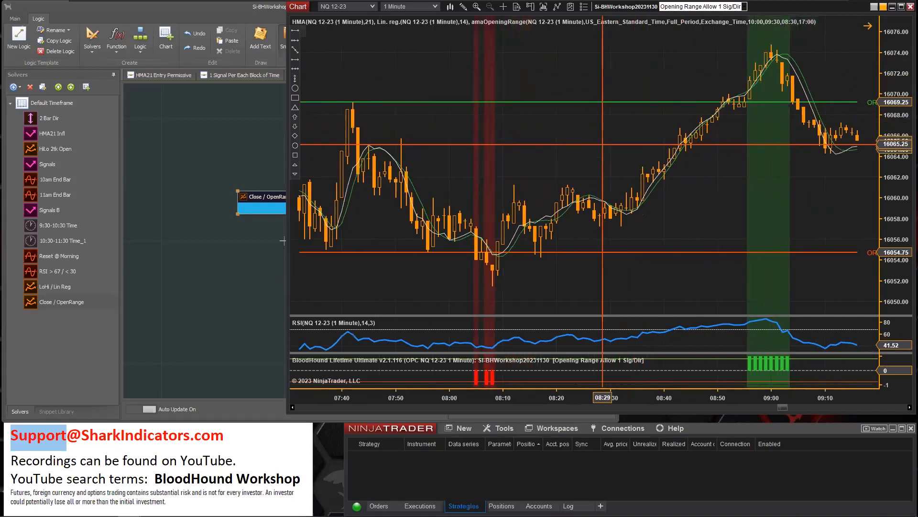
Add a Signal Blocker function to the logic board and connect it between the Close / OpenRange solver and the Result node.
left_click_drag(587, 158, 666, 160)
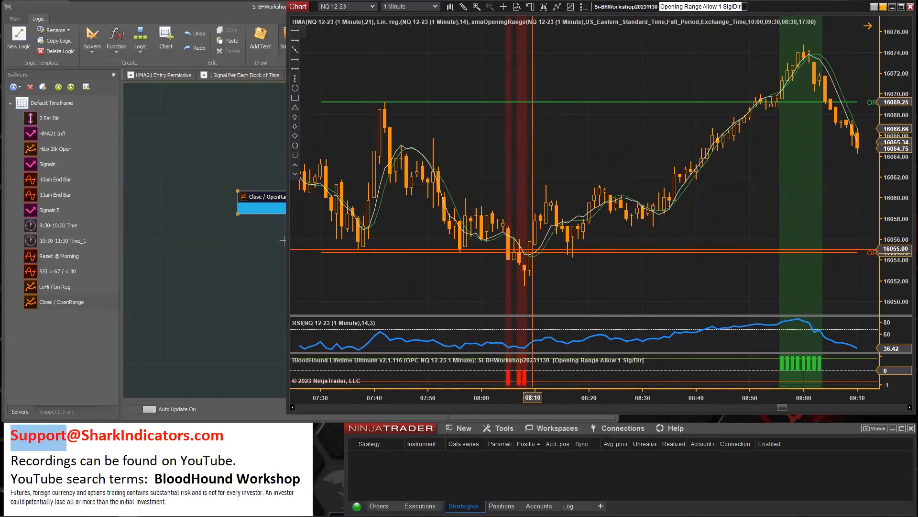
left_click(253, 198)
left_click_drag(253, 199, 193, 232)
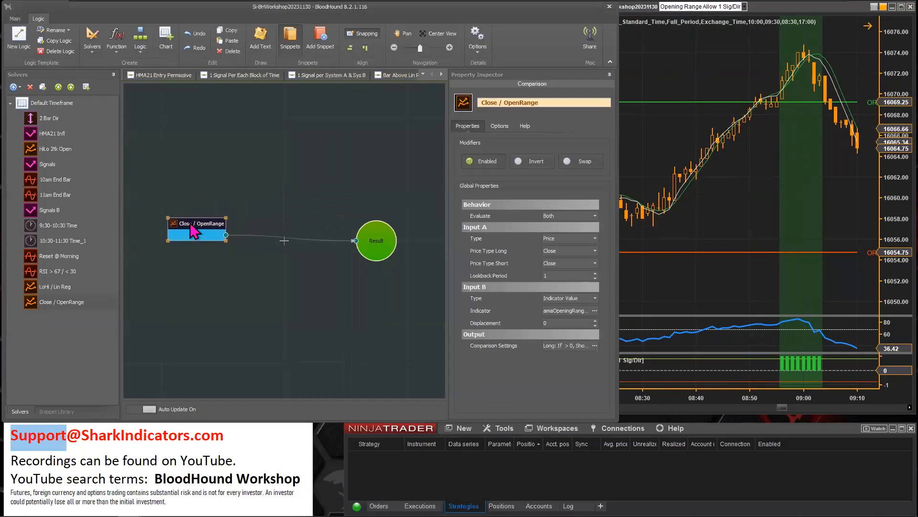
right_click(242, 247)
mouse_move(282, 286)
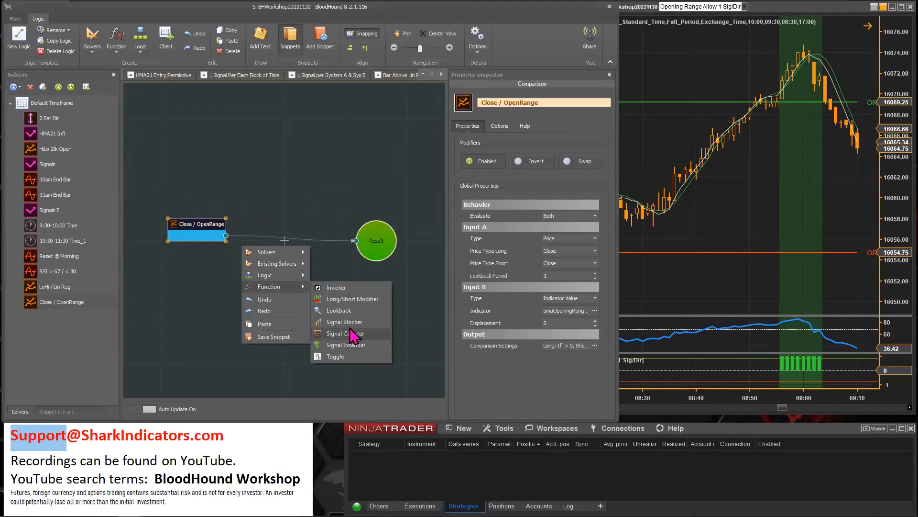
left_click(350, 325)
left_click_drag(223, 236, 266, 230)
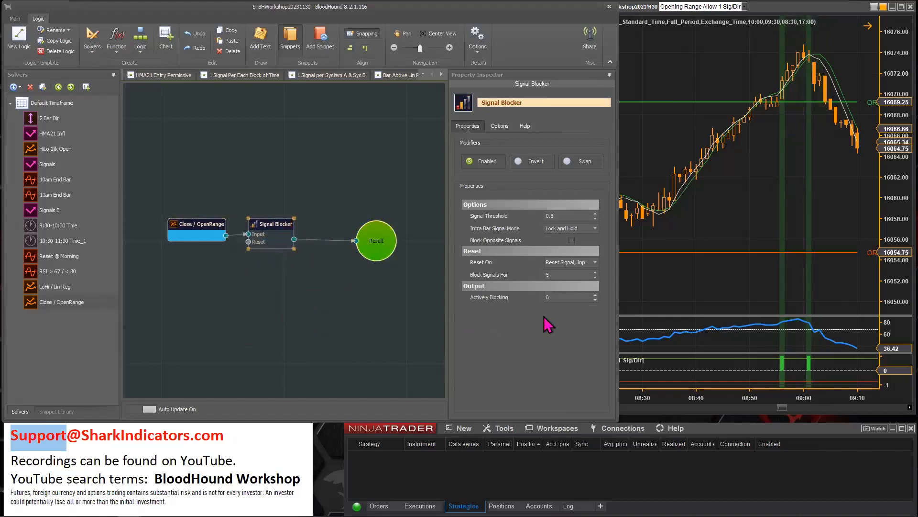
Set the Signal Blocker to block signals for 1440 bars after each signal.
left_click(693, 221)
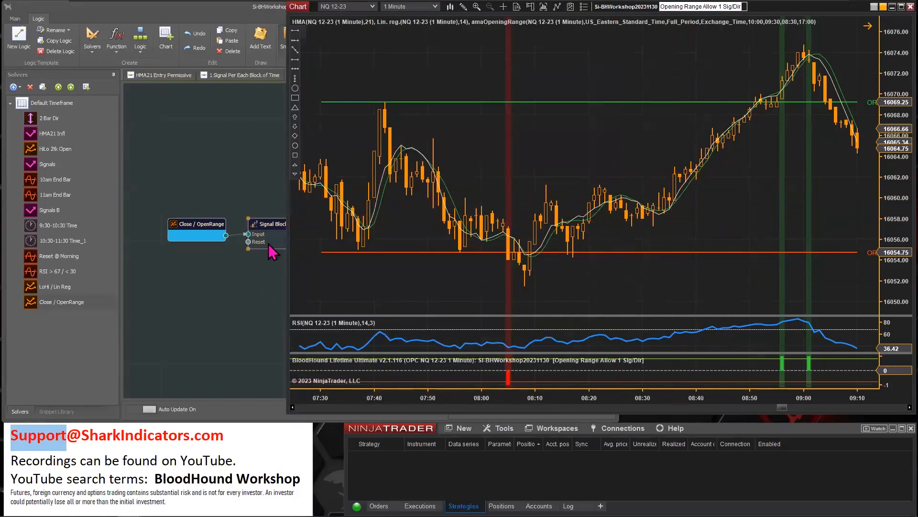
left_click(270, 225)
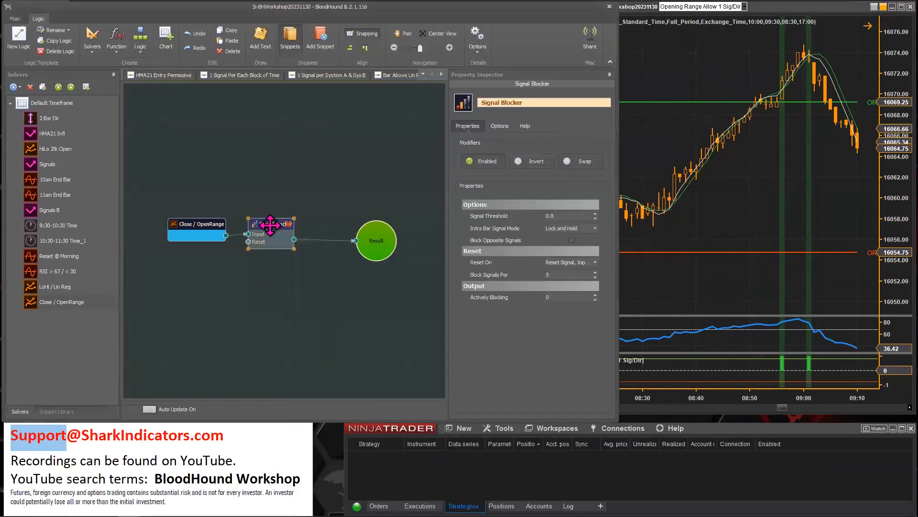
left_click(555, 276)
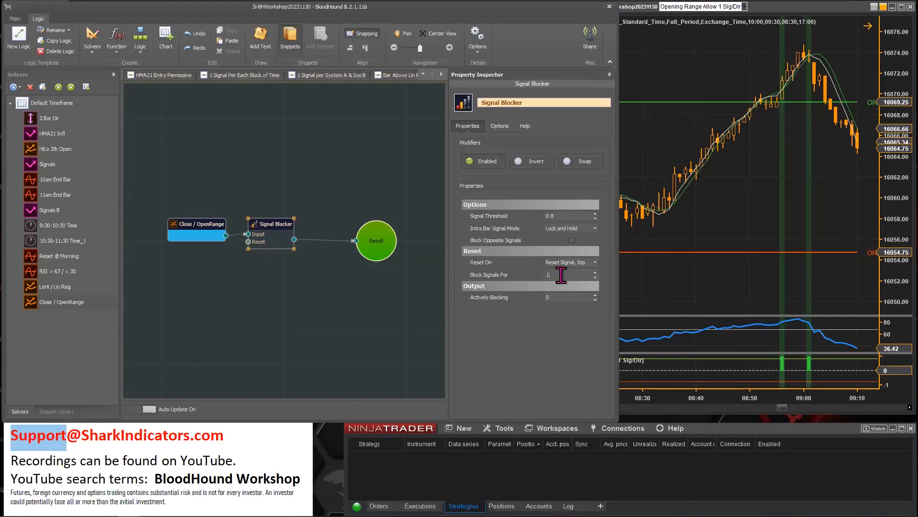
key("BackSpace")
key("BackSpace")
key("BackSpace")
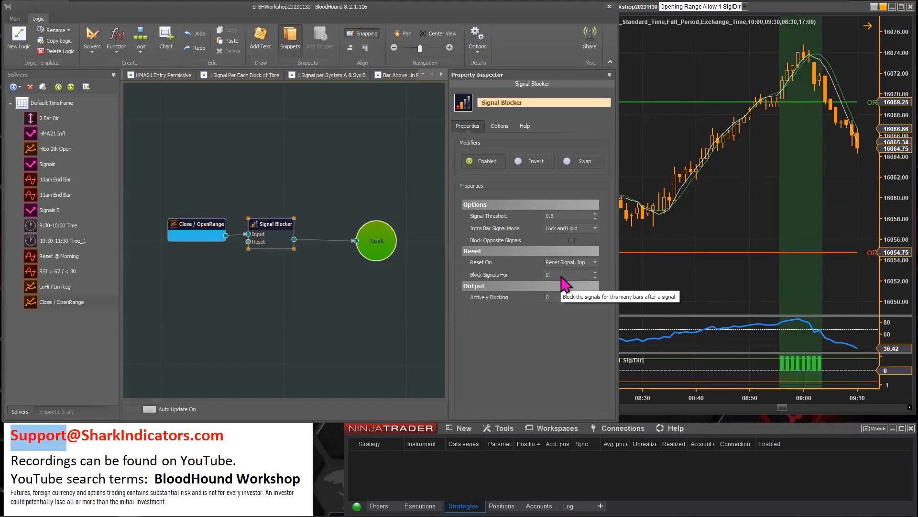
type("1")
type("440")
key("Return")
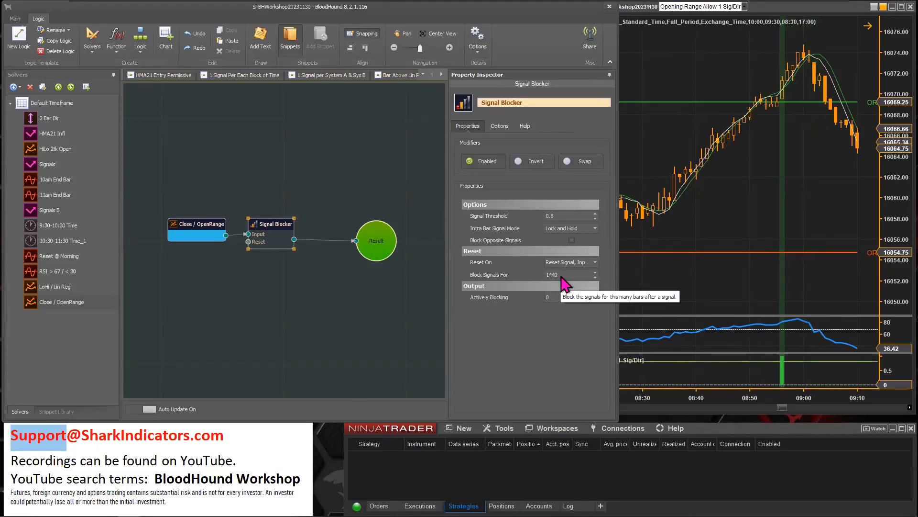
left_click(560, 275)
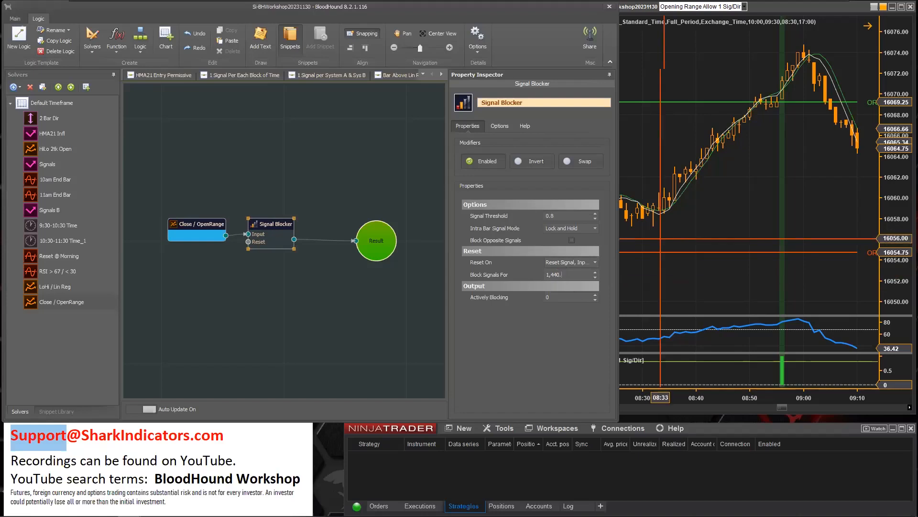
Check the chart's signals against the opening range lines, and set the Signal Blocker's Actively Blocking output to 0.2.
left_click(707, 226)
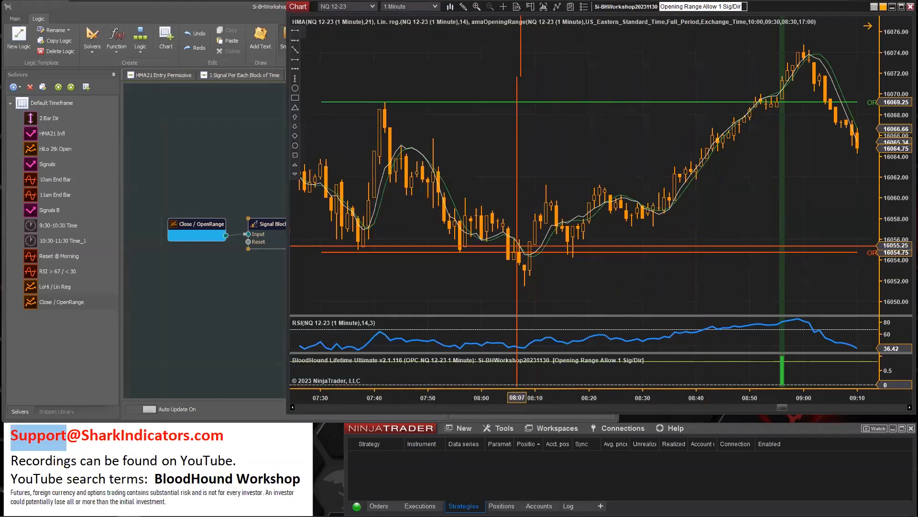
left_click_drag(523, 405, 582, 405)
left_click_drag(777, 217, 632, 226)
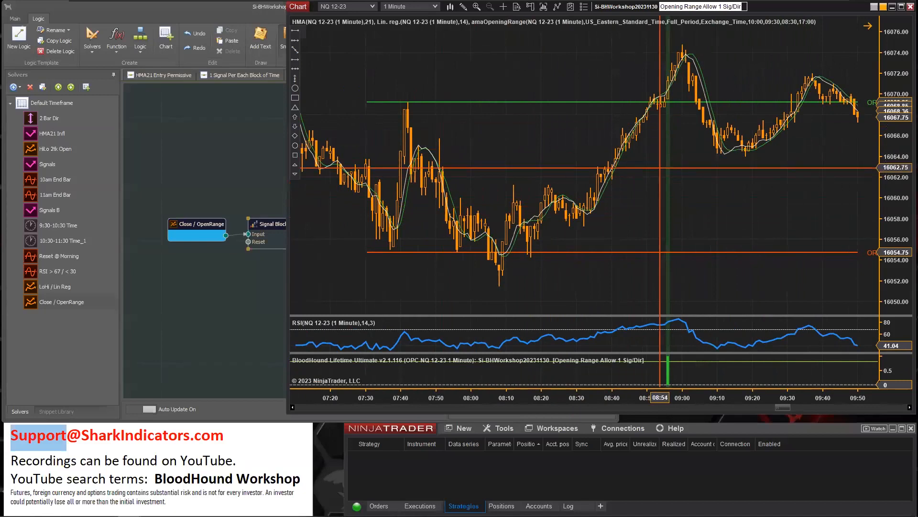
left_click_drag(752, 186, 652, 192)
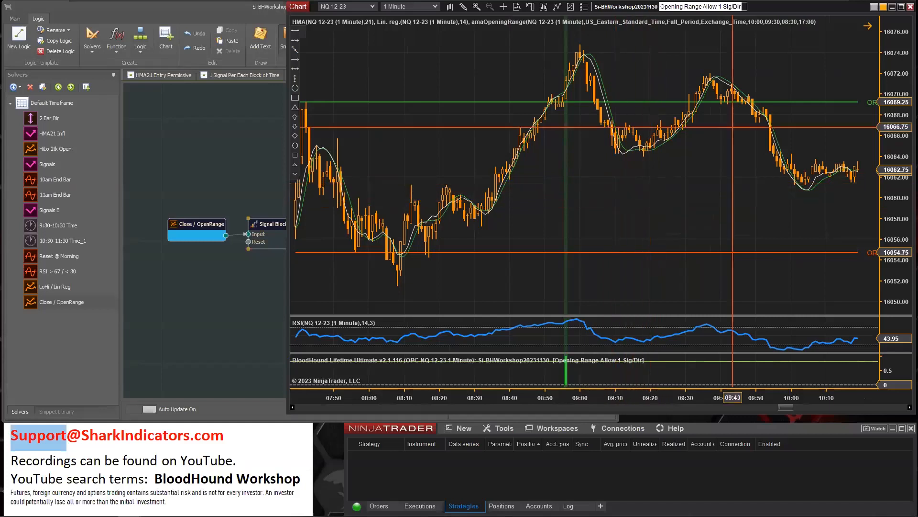
left_click_drag(728, 200, 837, 199)
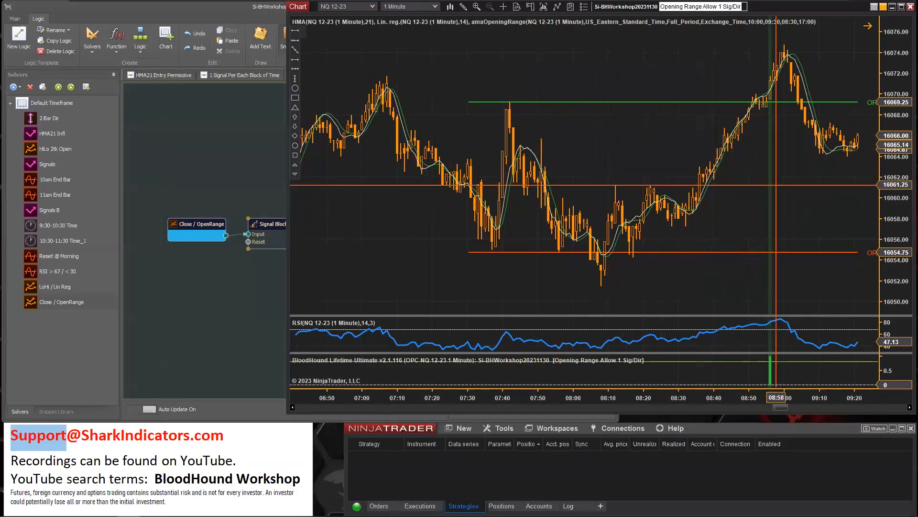
left_click(262, 223)
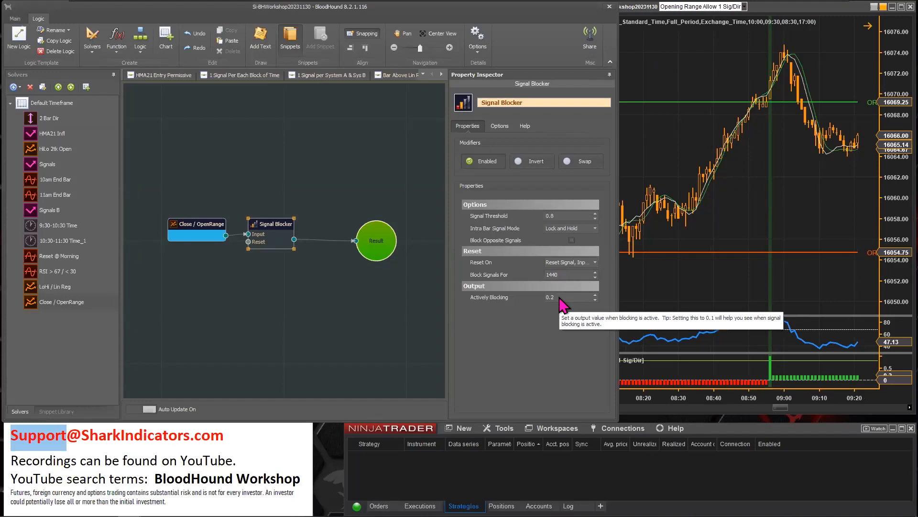
Examine other sessions on the chart for where price closes outside the opening range and how long blocking stays active.
left_click(682, 215)
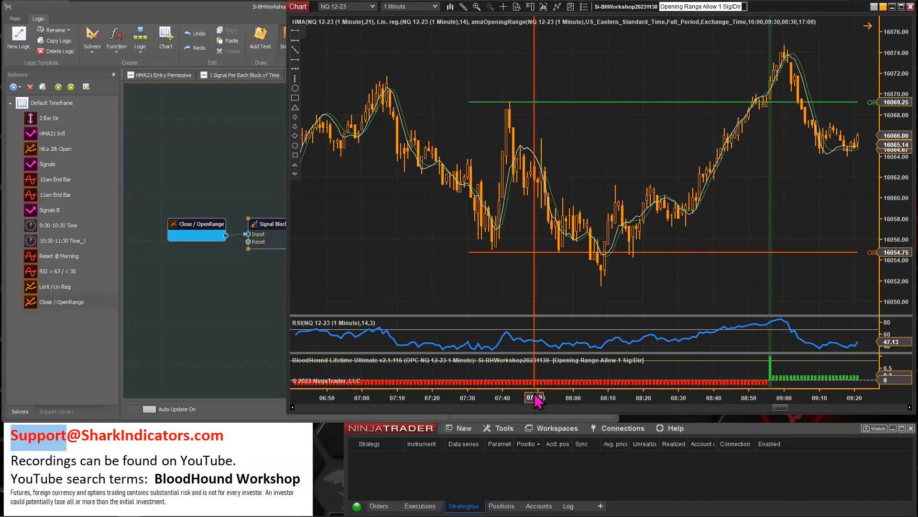
left_click_drag(777, 409, 302, 411)
left_click(866, 406)
left_click(866, 406)
left_click(866, 407)
left_click(866, 406)
left_click(865, 407)
left_click(866, 406)
left_click(866, 407)
left_click(866, 407)
left_click(866, 406)
left_click(866, 407)
left_click(866, 406)
left_click(866, 407)
left_click(866, 407)
left_click(865, 407)
left_click(865, 406)
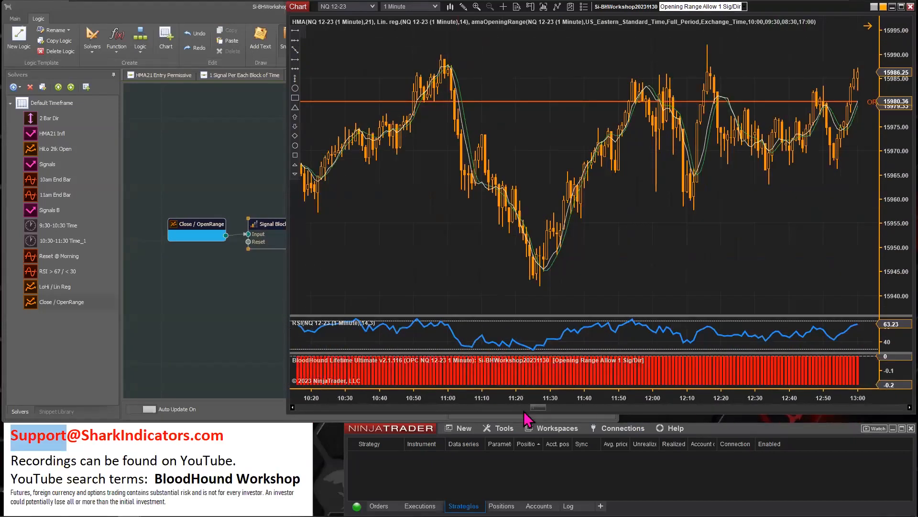
left_click(468, 407)
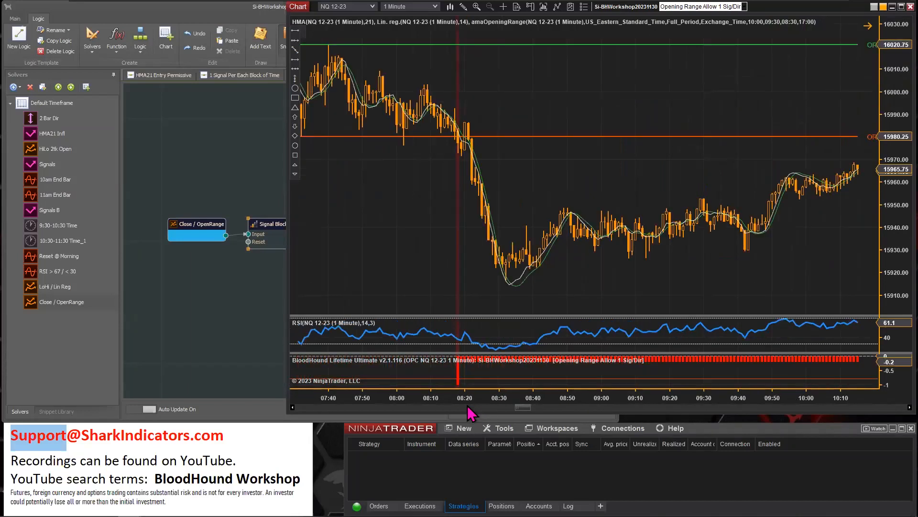
left_click_drag(411, 276, 529, 265)
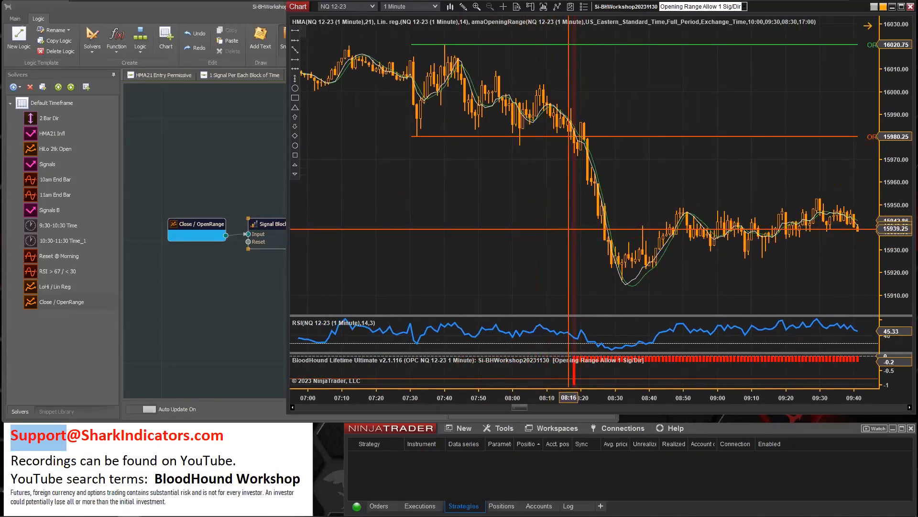
left_click_drag(784, 278, 621, 292)
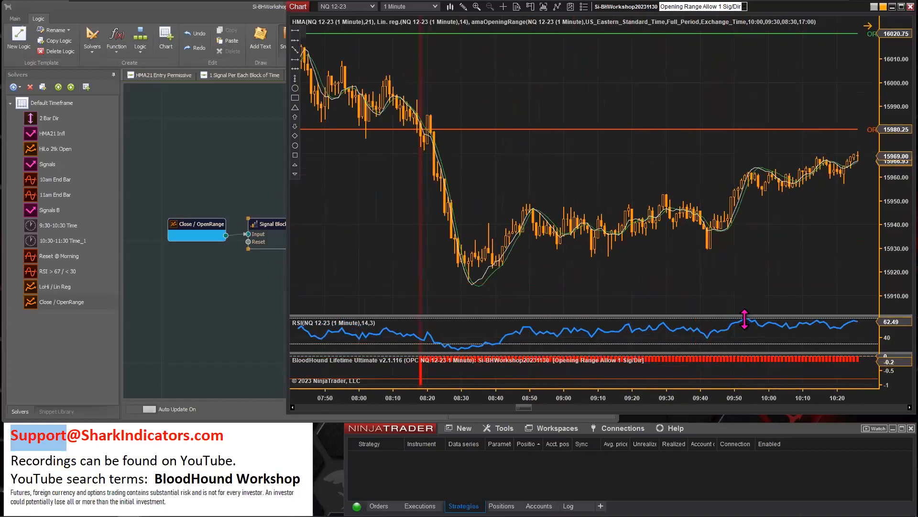
Shrink the RSI panel and bring the November 22 opening range into view on the chart.
left_click_drag(746, 316, 740, 333)
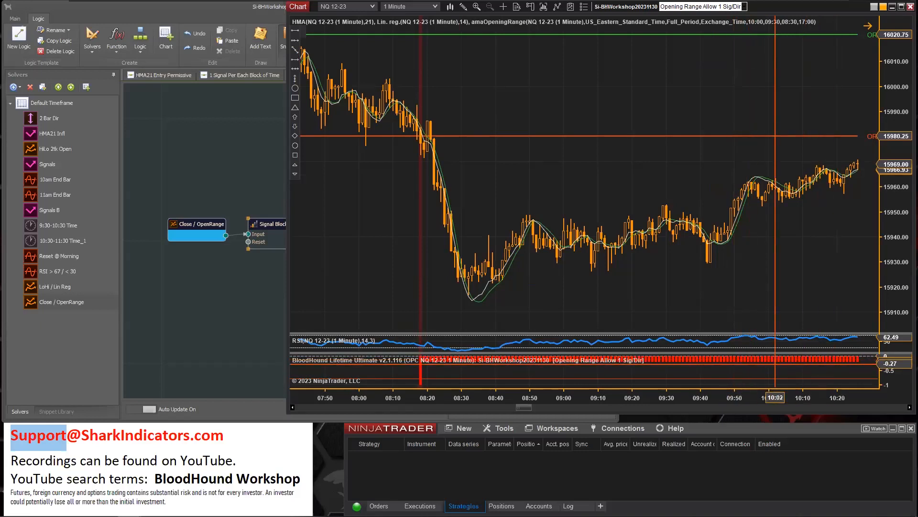
left_click(862, 407)
left_click(862, 407)
left_click(862, 408)
left_click(861, 408)
left_click(862, 407)
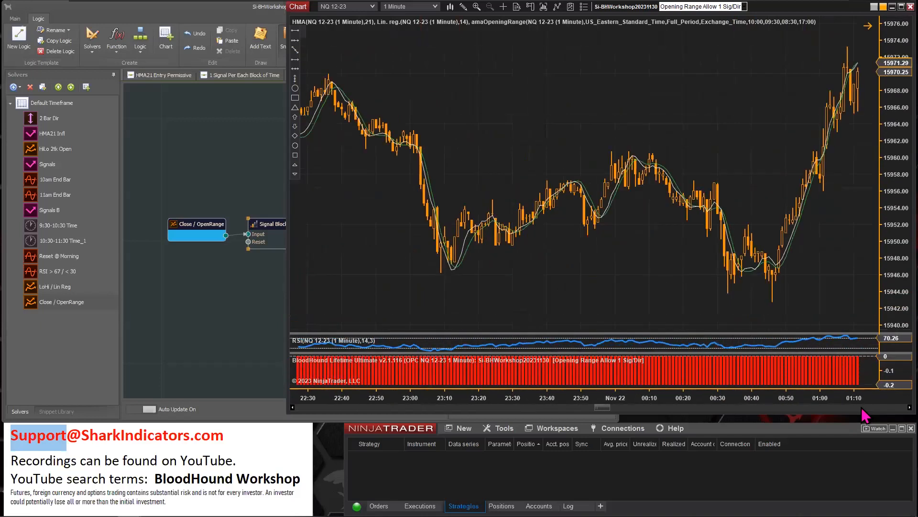
left_click(861, 408)
left_click(862, 408)
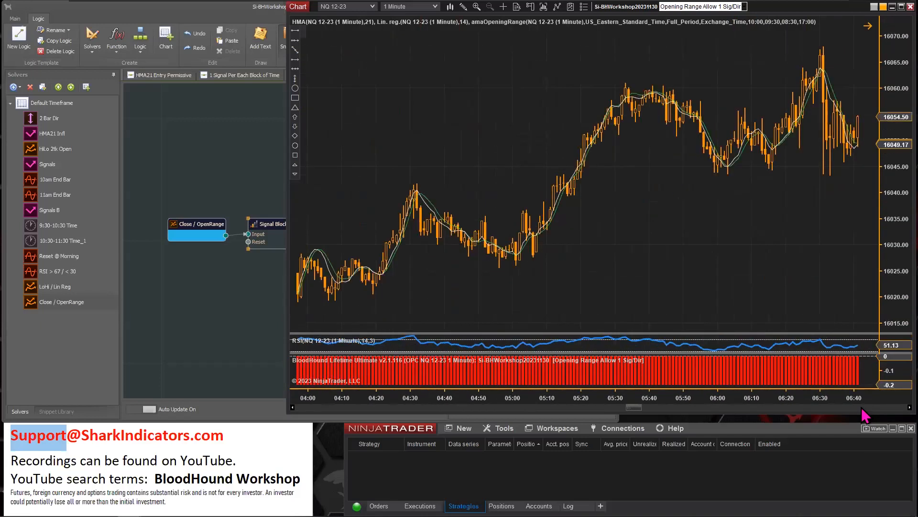
left_click(862, 407)
left_click_drag(583, 305, 649, 306)
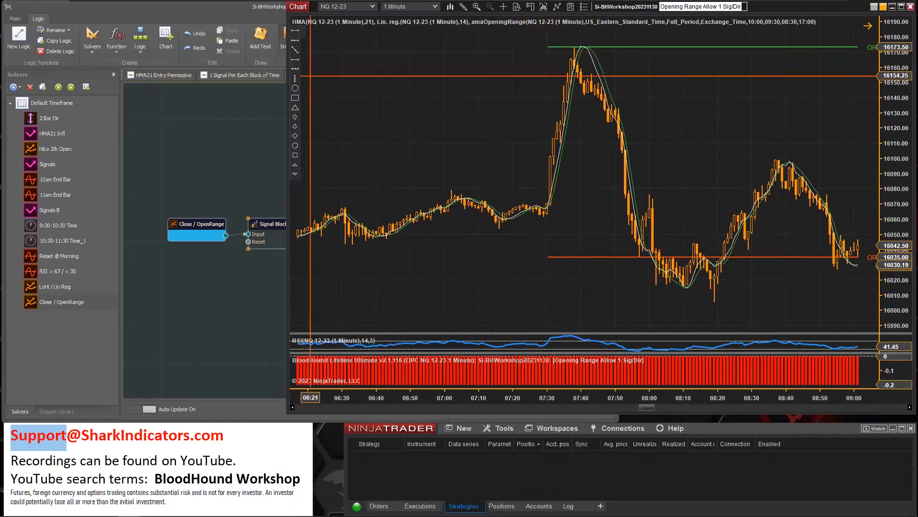
Draw a rectangle over the opening range from 07:30 to about 07:58, spanning the OR high and low lines.
left_click(295, 98)
left_click(550, 48)
left_click(644, 255)
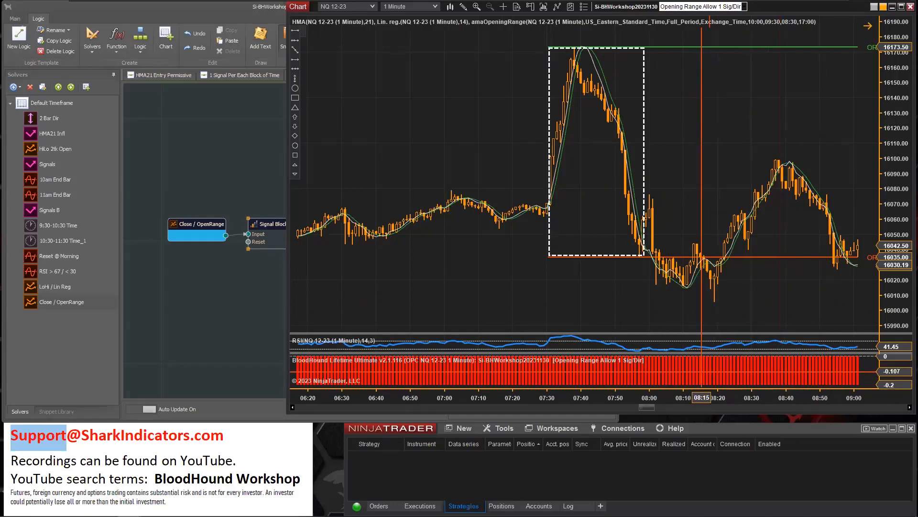
Enlarge the BloodHound panel and compare where blocking ends with the marked opening range and the Signal Blocker's bar count.
left_click_drag(661, 353, 660, 343)
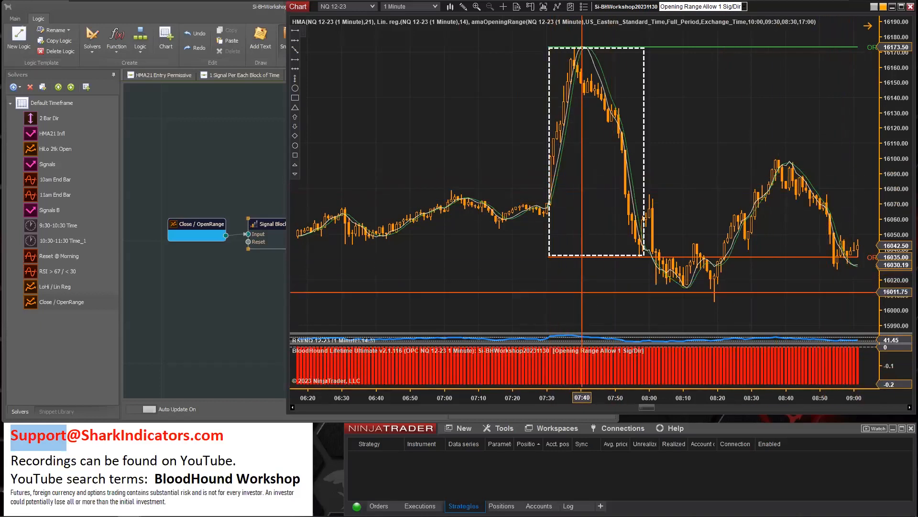
left_click_drag(582, 291, 433, 291)
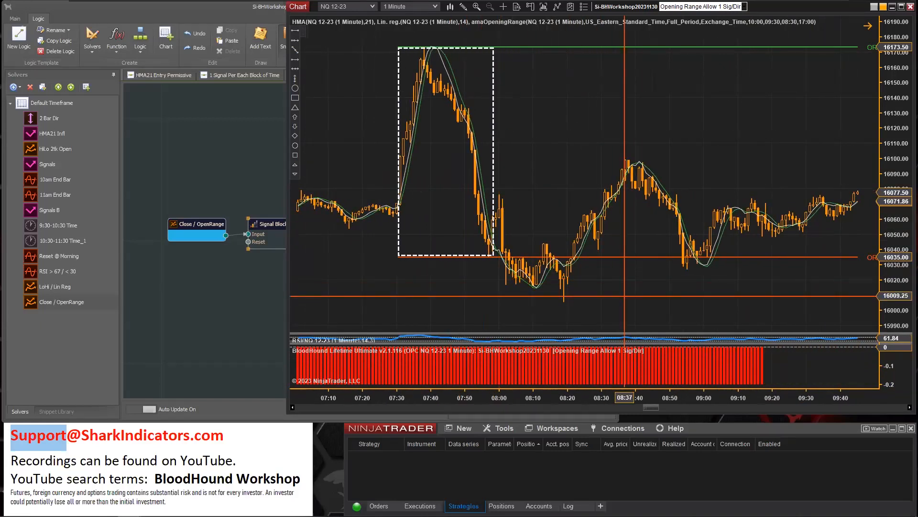
left_click_drag(625, 296, 600, 308)
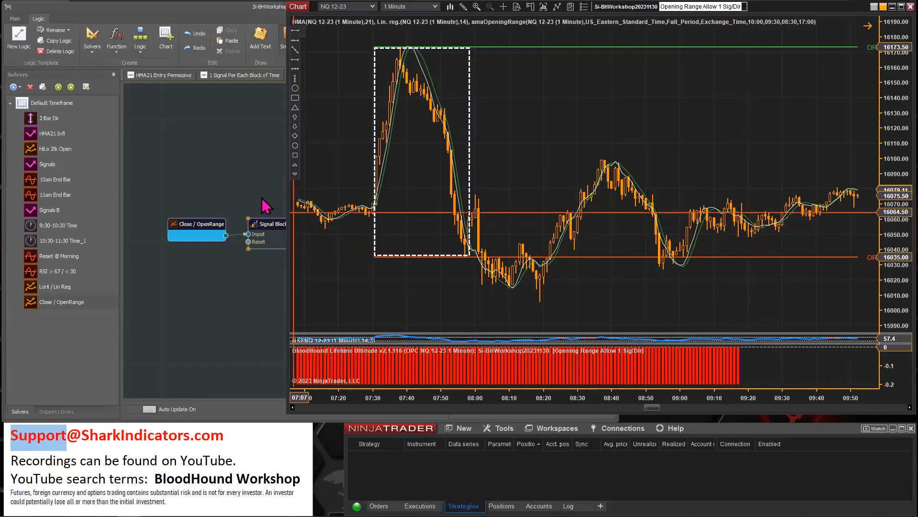
left_click(260, 220)
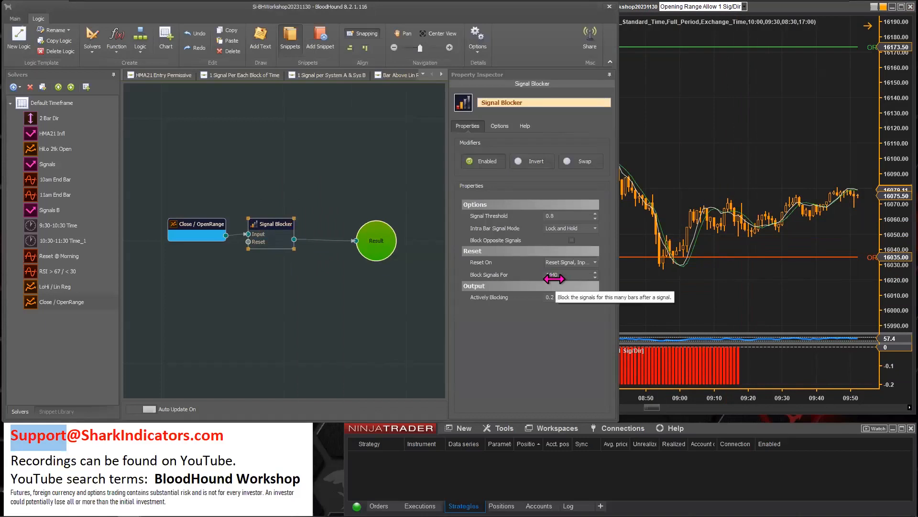
left_click(712, 211)
scroll(722, 303, "down", 5)
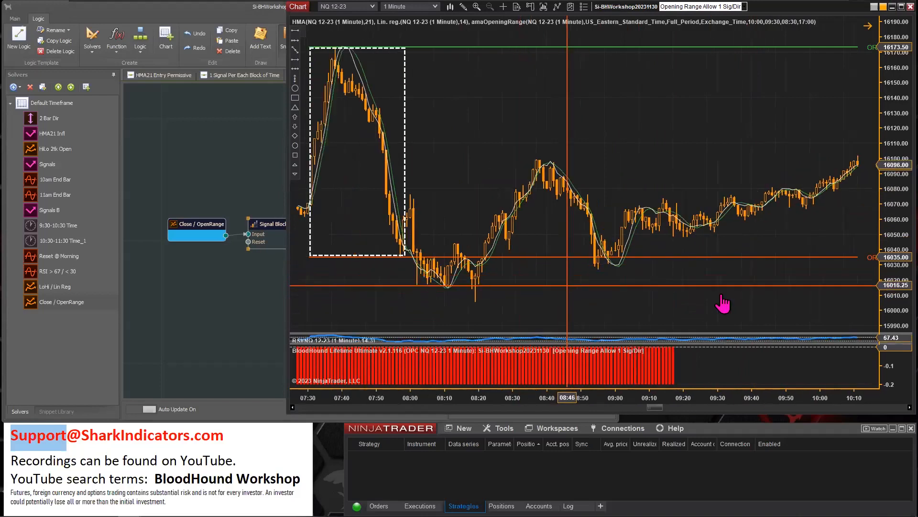
scroll(722, 304, "up", 10)
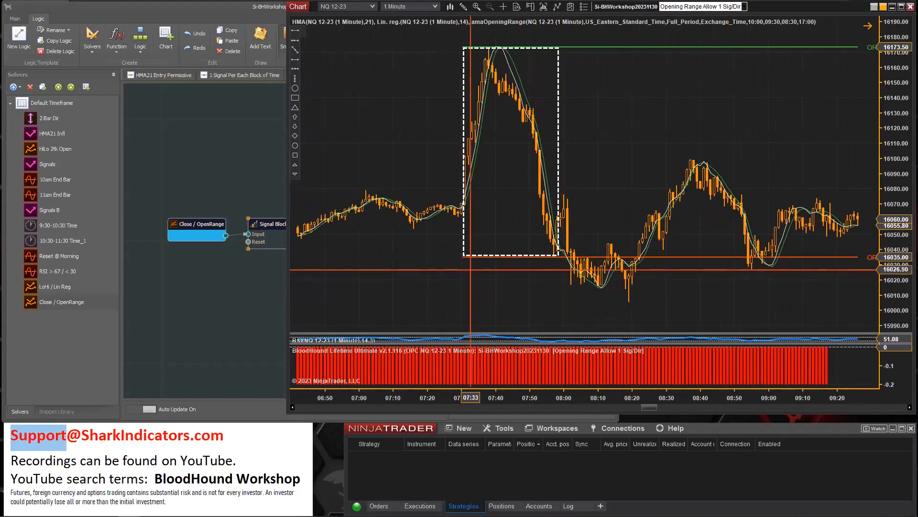
Place a dot marker below the OR low line, try it near the range's end, and put it just before the 07:30 start.
left_click(296, 108)
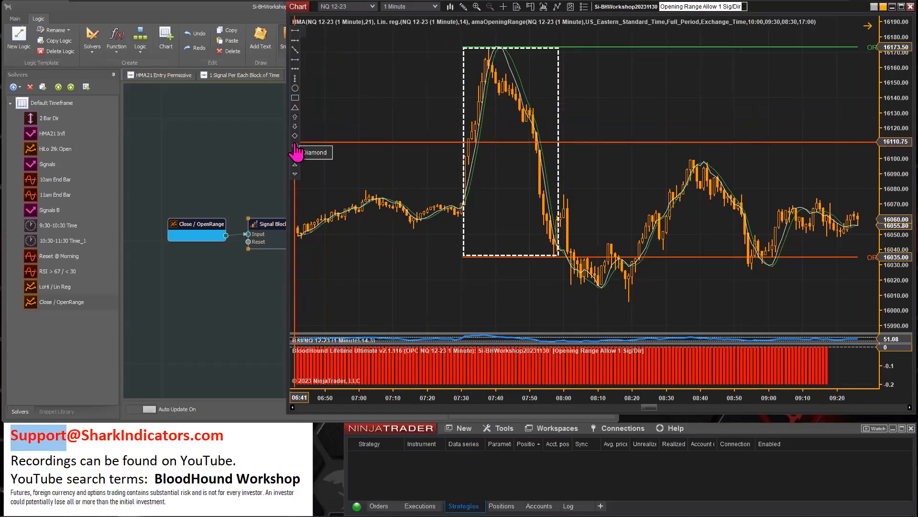
left_click(461, 264)
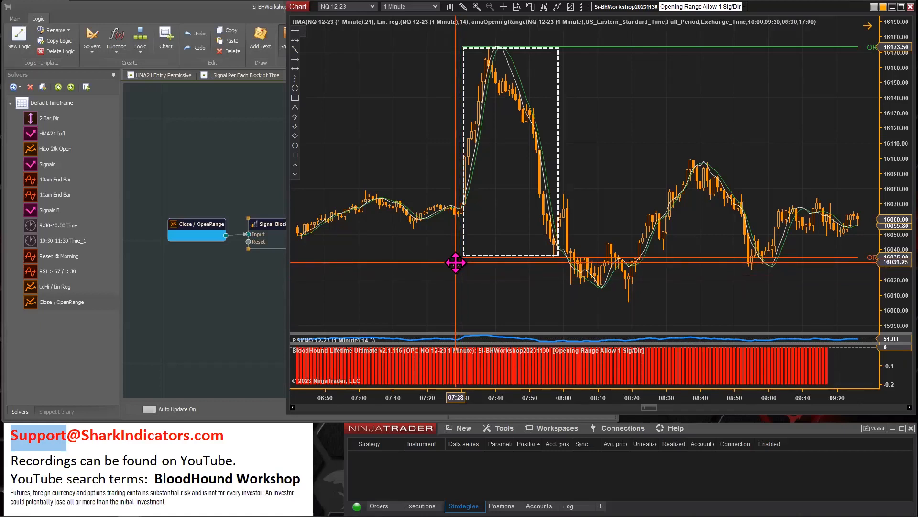
left_click_drag(456, 263, 545, 287)
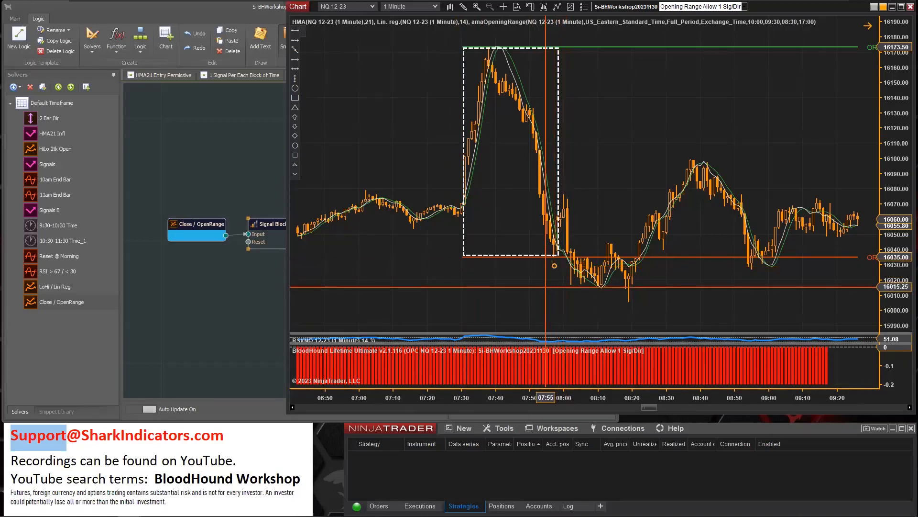
left_click_drag(546, 287, 555, 265)
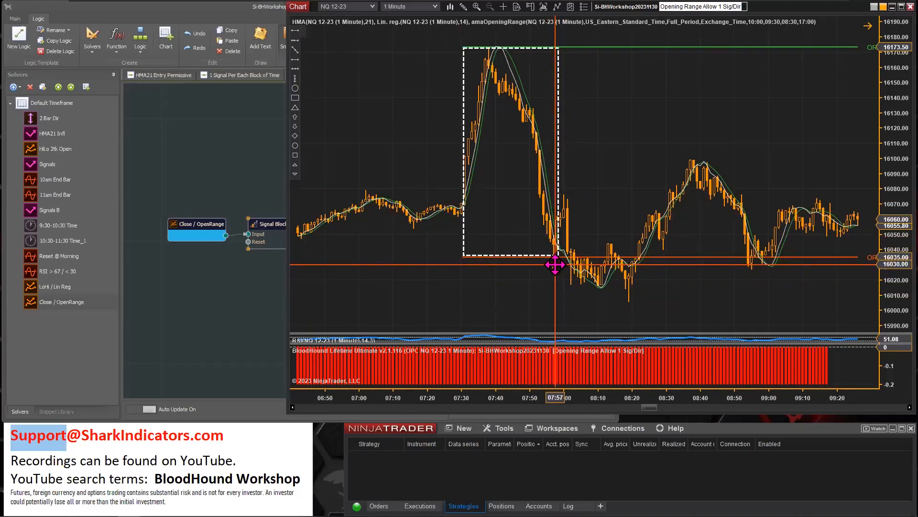
left_click_drag(555, 264, 554, 268)
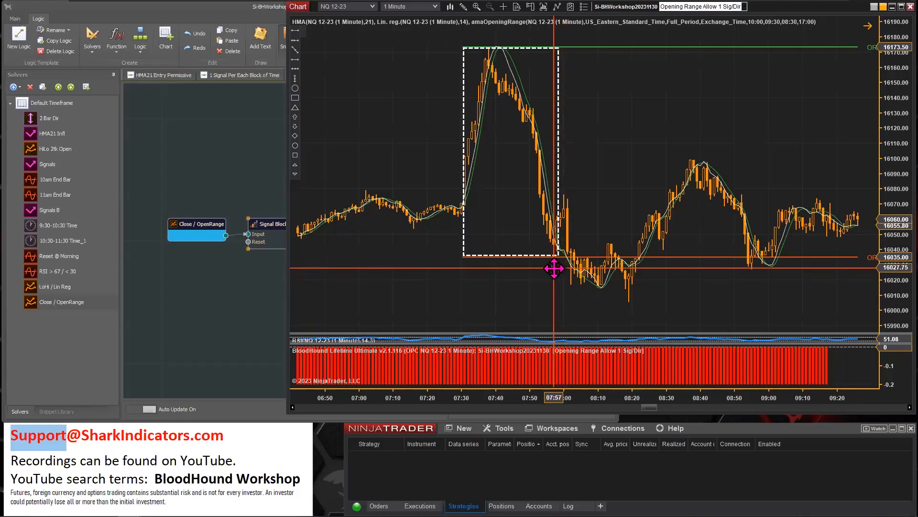
left_click(456, 268)
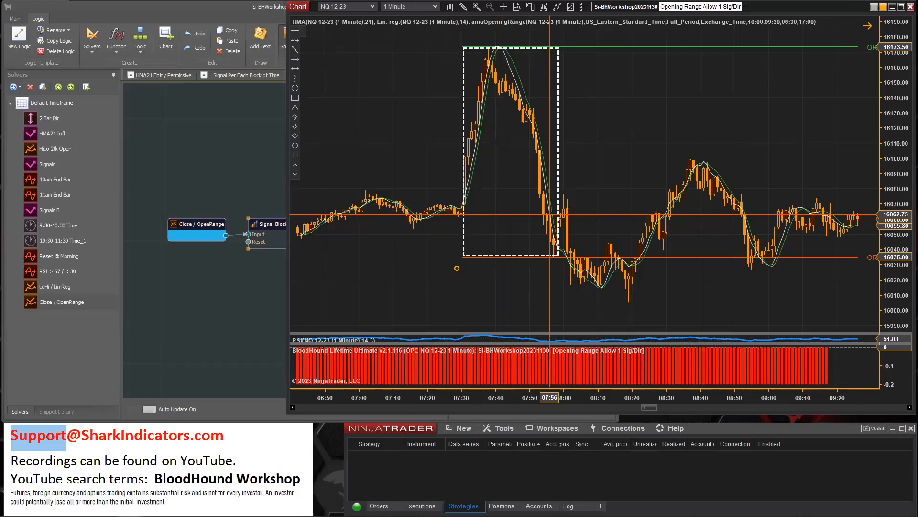
Add the Reset @ Morning solver below Close / OpenRange and connect it directly to Result to preview its signal on the chart.
left_click(188, 266)
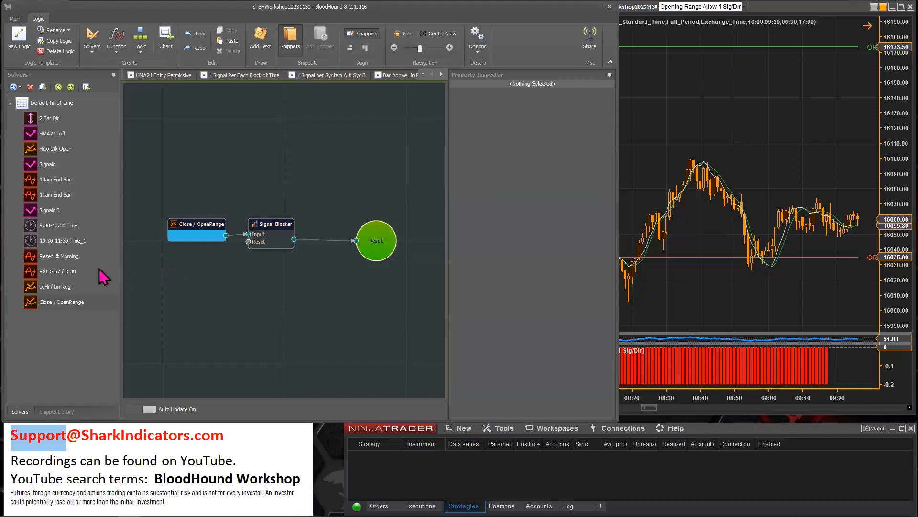
left_click(62, 258)
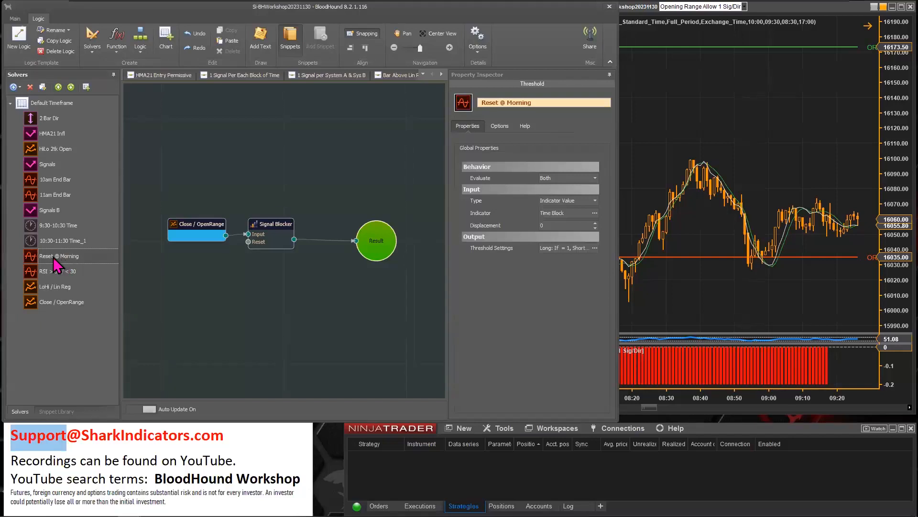
left_click_drag(54, 260, 182, 259)
left_click_drag(233, 274, 248, 242)
left_click_drag(365, 259, 374, 261)
left_click(689, 304)
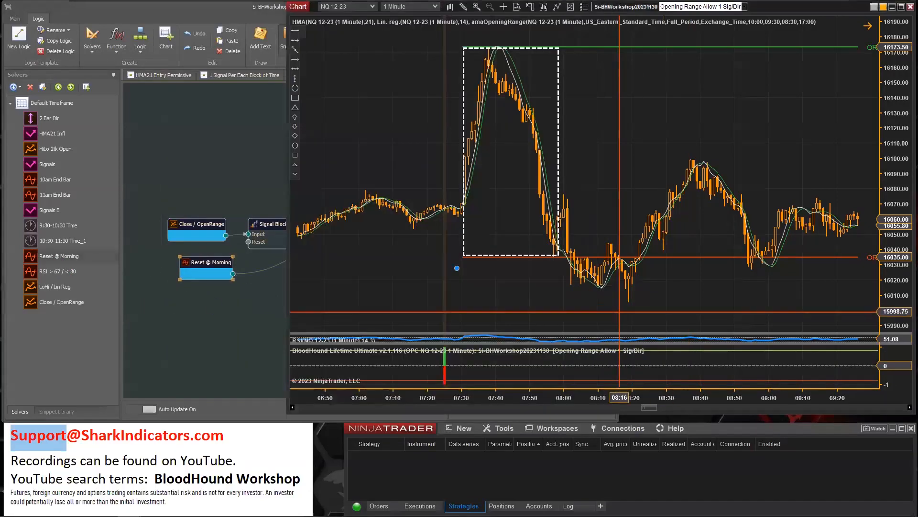
scroll(522, 312, "up", 4)
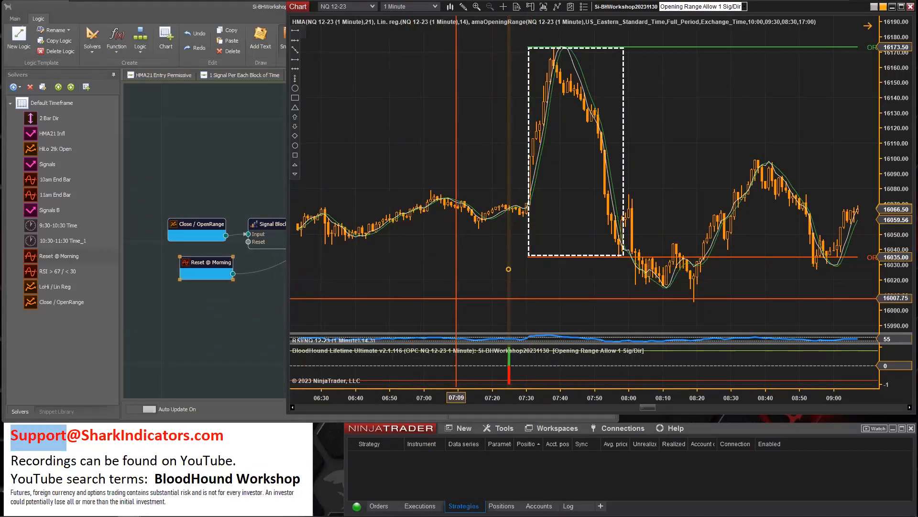
Narrow the BloodHound window, collapse the Solvers panel, and enlarge the logic diagram so the 07:25 reset stays visible on the chart.
left_click(337, 297)
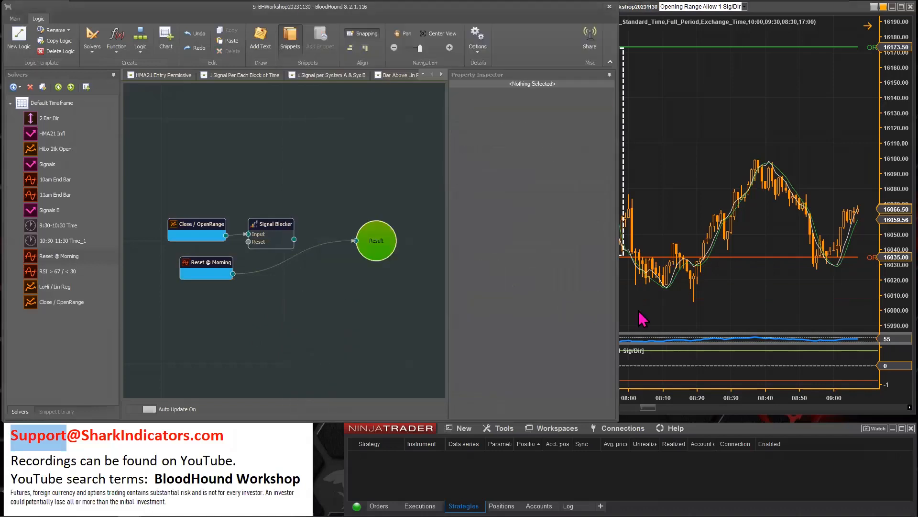
left_click(641, 318)
scroll(690, 317, "up", 5)
left_click_drag(625, 301, 548, 297)
left_click(269, 320)
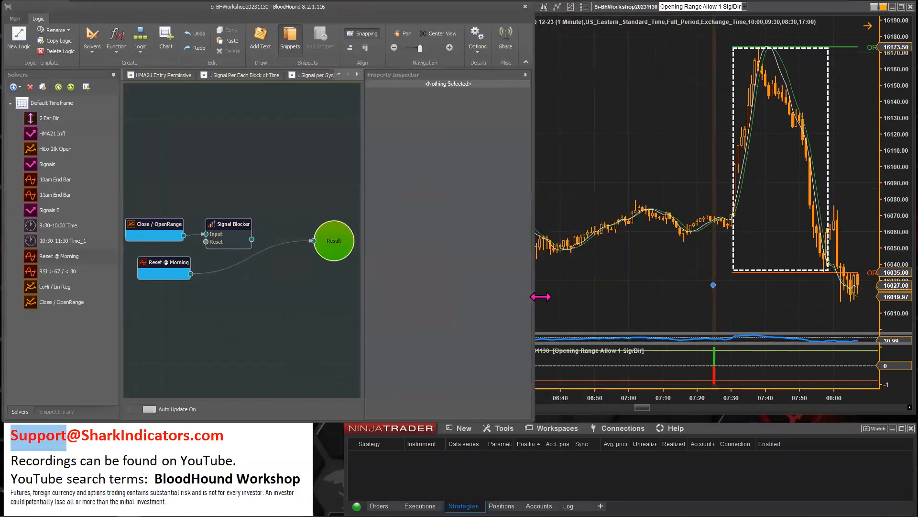
left_click(113, 75)
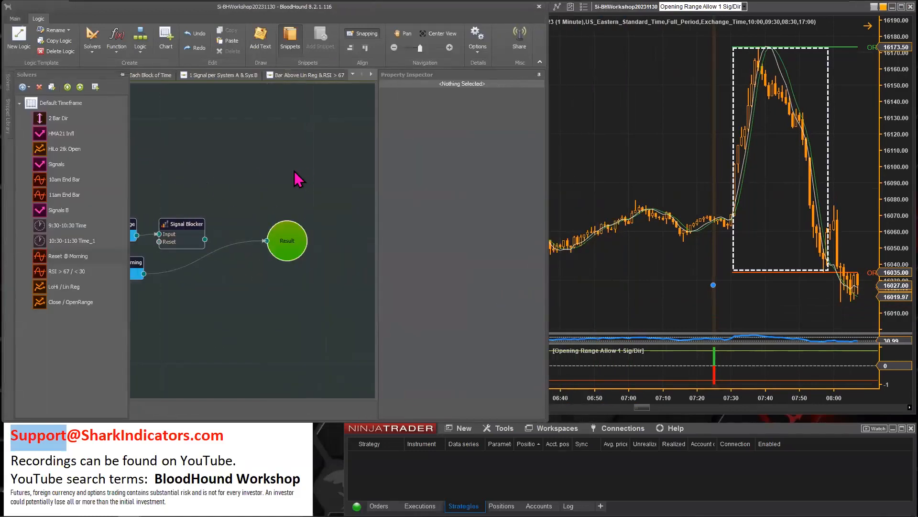
left_click_drag(548, 233, 521, 230)
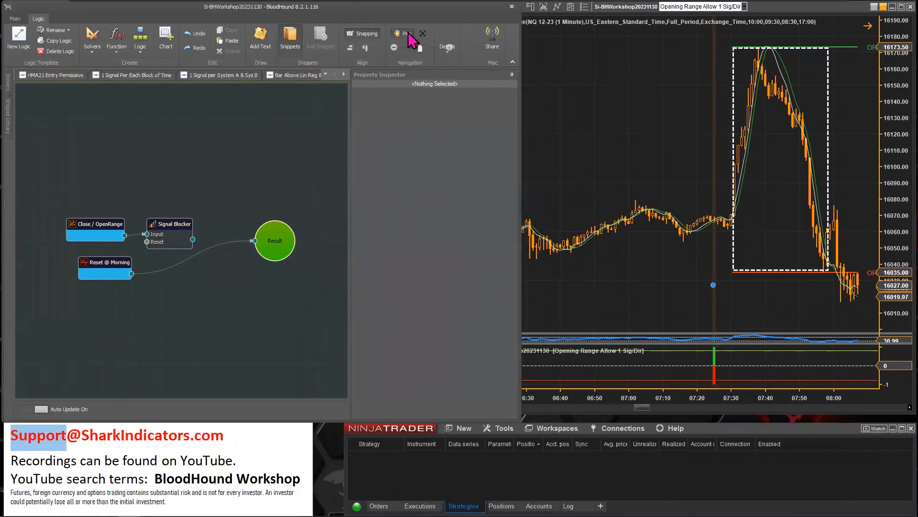
left_click_drag(420, 47, 429, 48)
Reconnect Signal Blocker to Result, wire Reset @ Morning into its Reset input, and check where blocking ends on the chart.
left_click(208, 240)
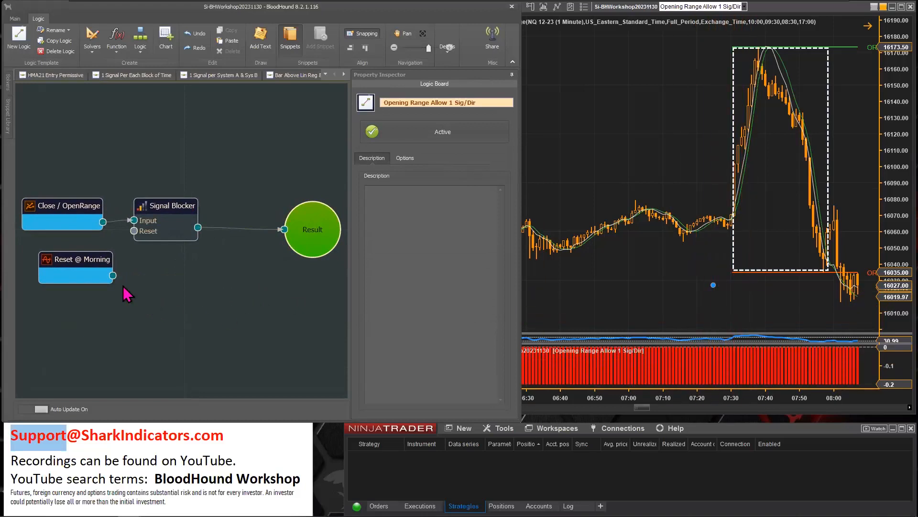
left_click_drag(113, 275, 132, 236)
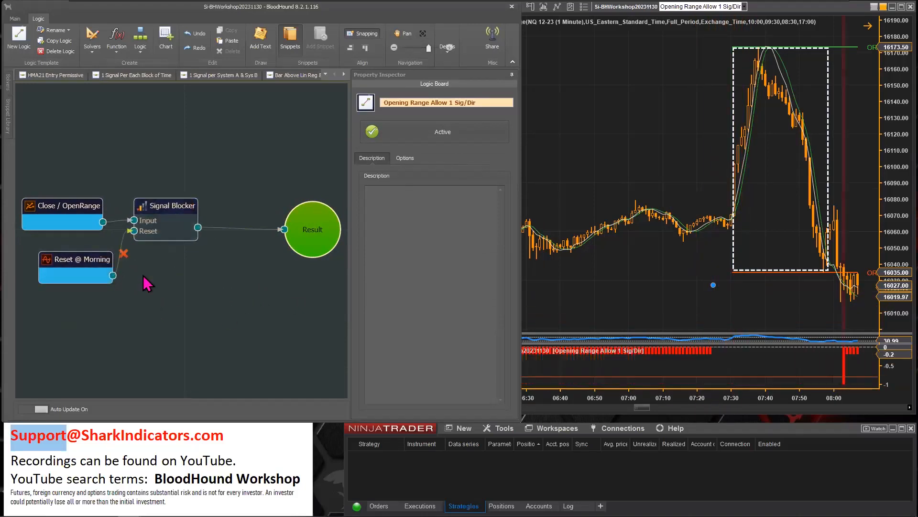
left_click(168, 206)
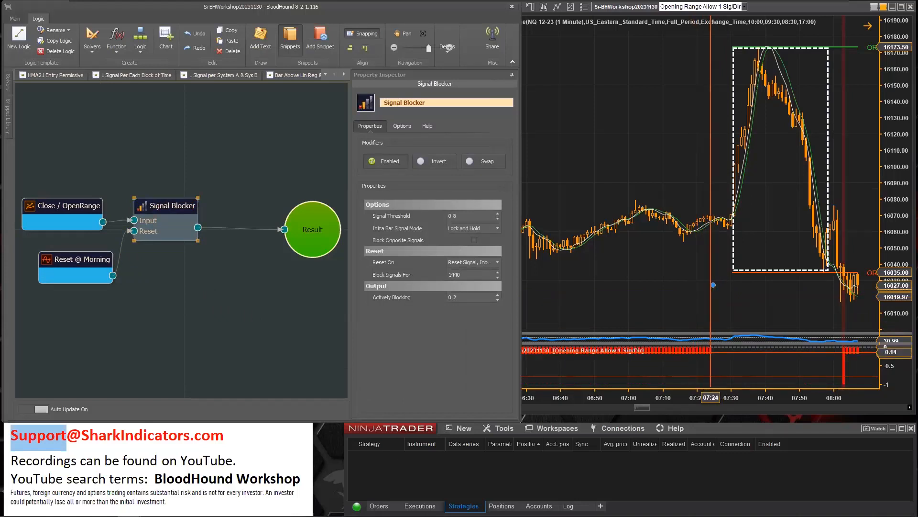
left_click(713, 285)
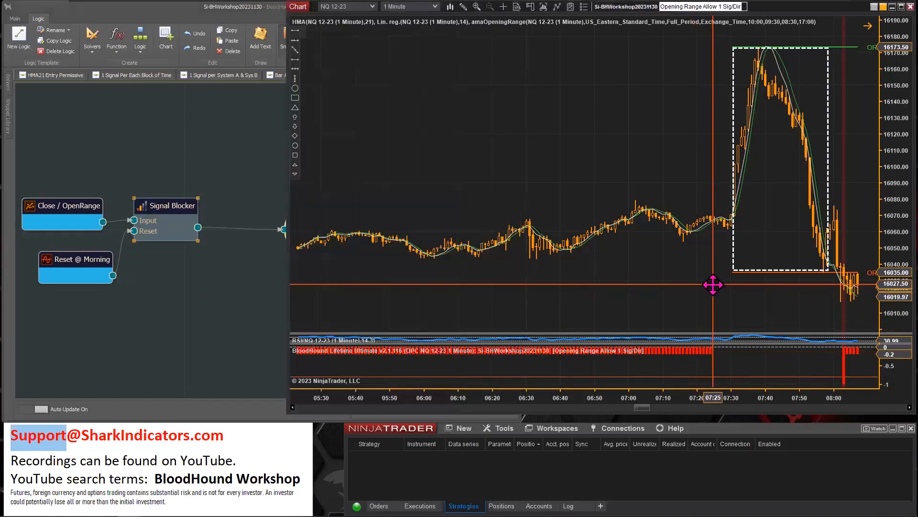
Open the indicator selection of Reset @ Morning and locate Time Block in the Tools group of SharkIndicators.
mouse_move(74, 259)
left_mouse_down()
mouse_move(66, 291)
mouse_move(45, 273)
mouse_move(56, 256)
left_mouse_up()
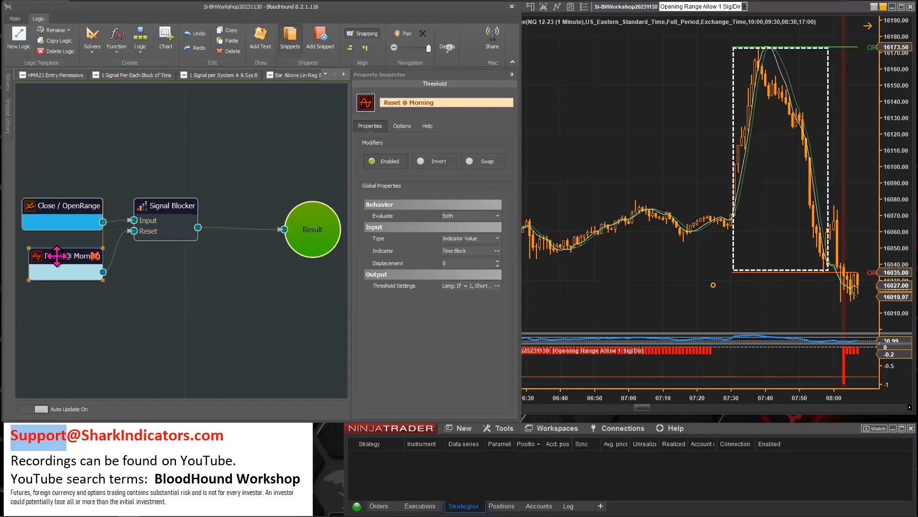
left_click_drag(57, 256, 56, 257)
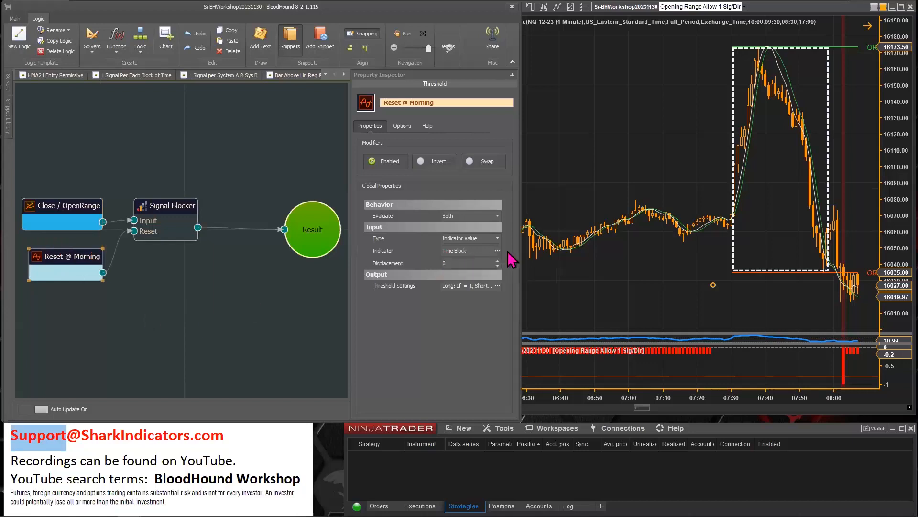
left_click(497, 251)
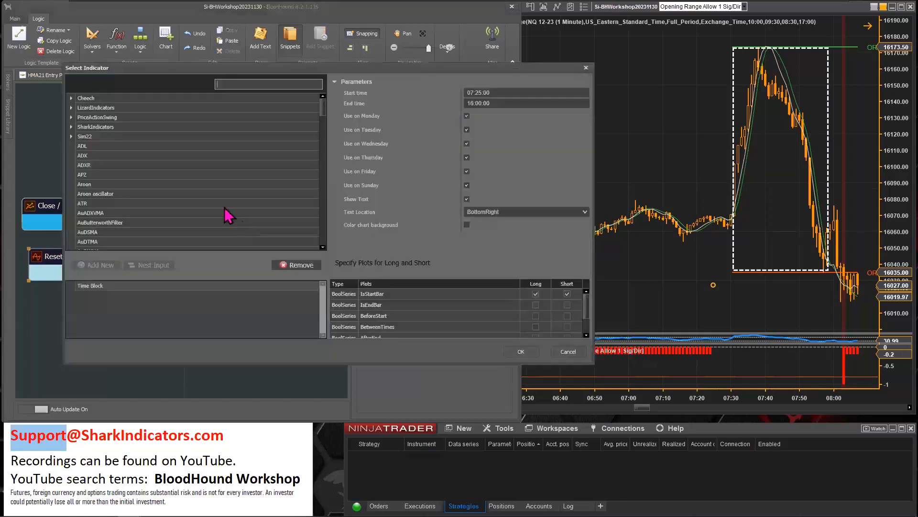
left_click(86, 287)
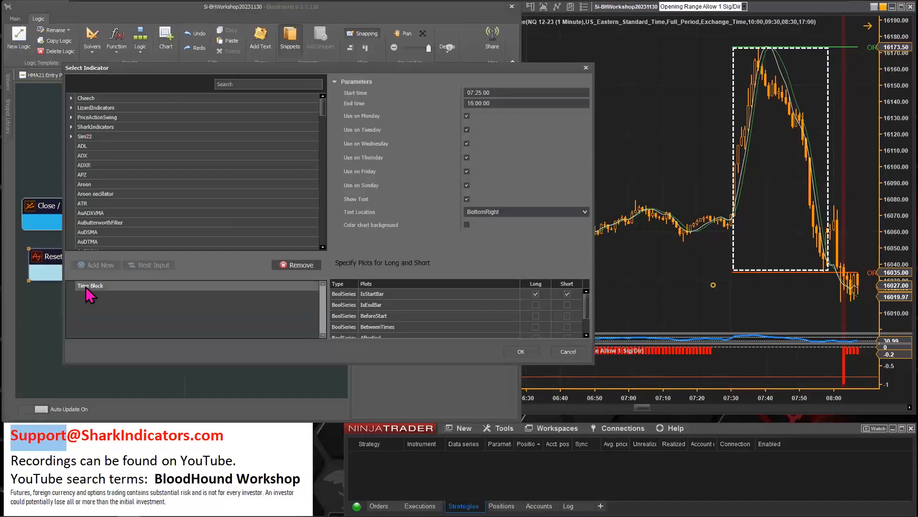
left_click(72, 127)
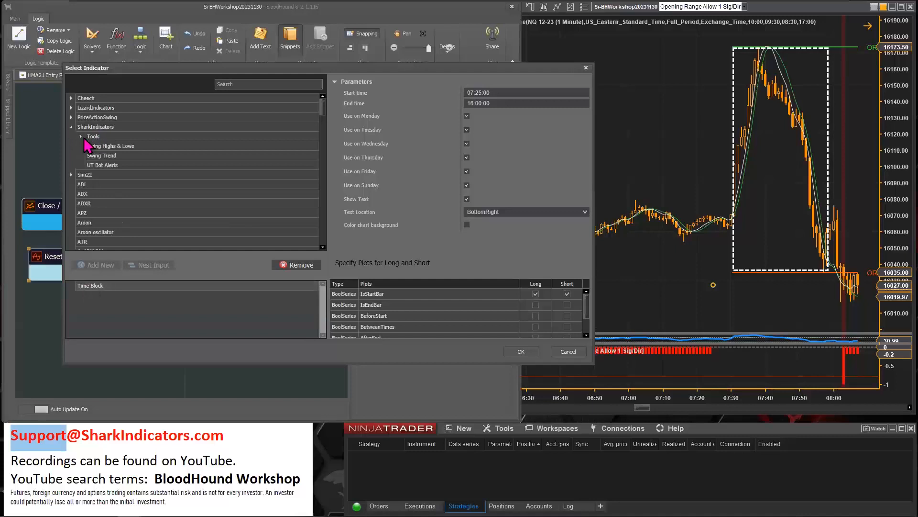
left_click(82, 137)
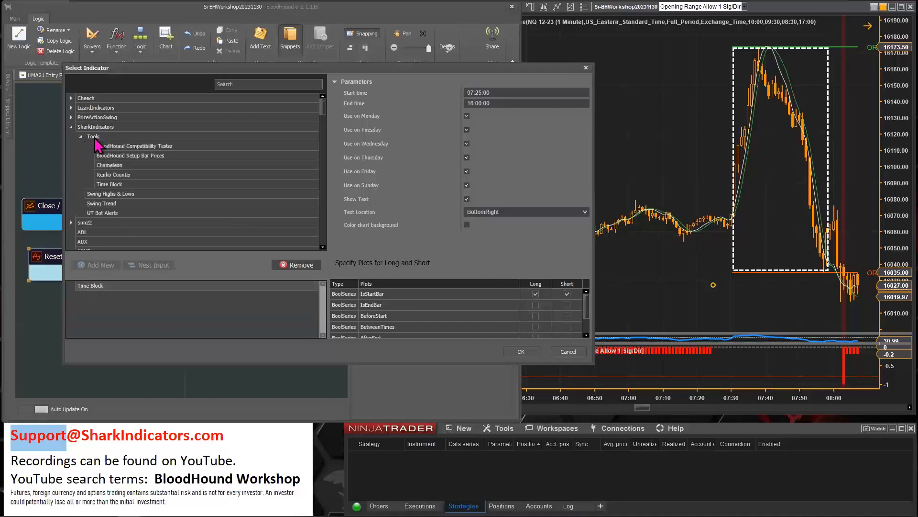
left_click(110, 185)
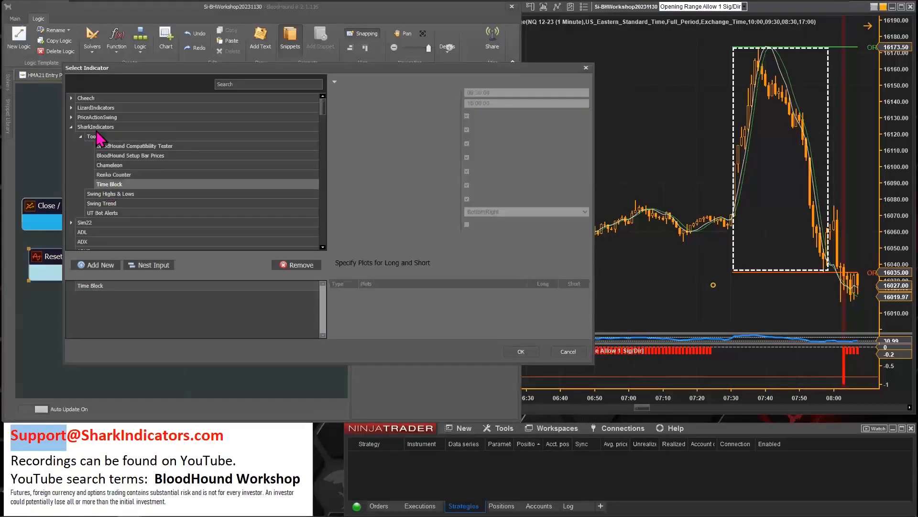
left_click(93, 286)
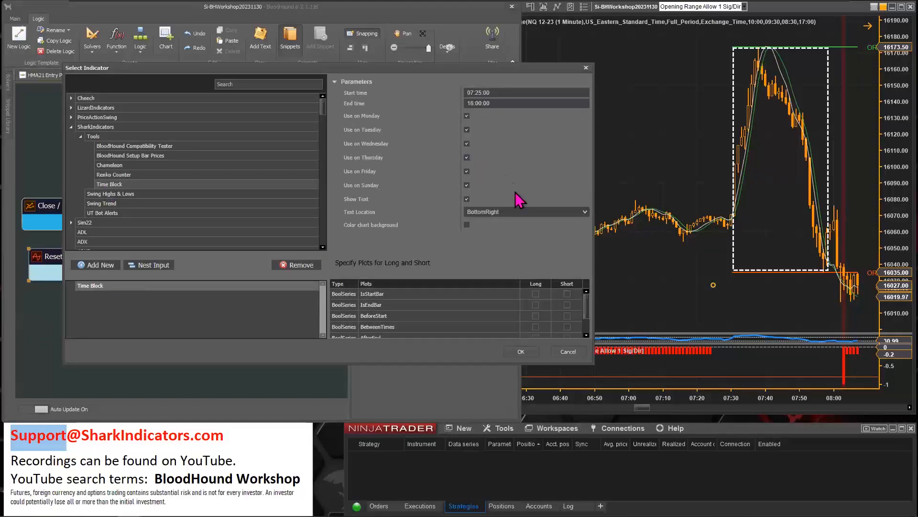
Review Time Block's start time, assign its IsStartBar plot to both long and short, and accept the indicator settings.
left_click(470, 90)
left_click_drag(470, 91, 493, 91)
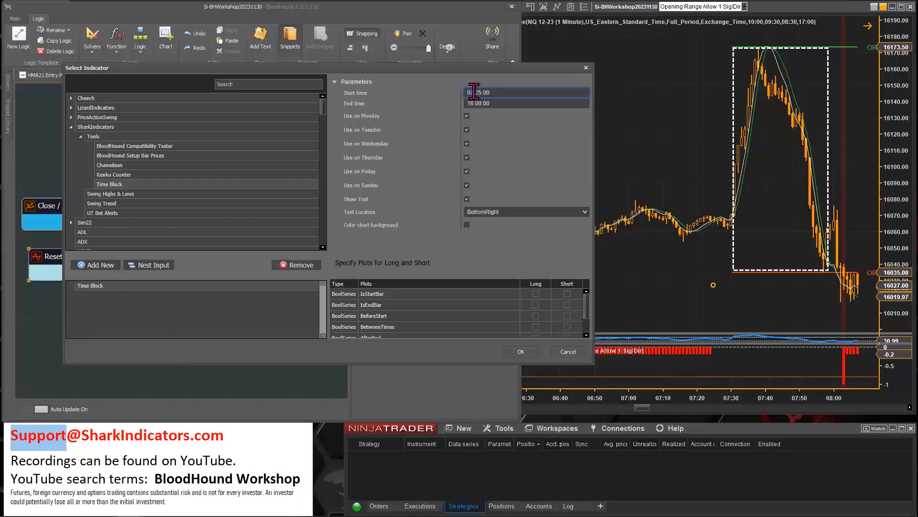
left_click(472, 92)
left_click(89, 287)
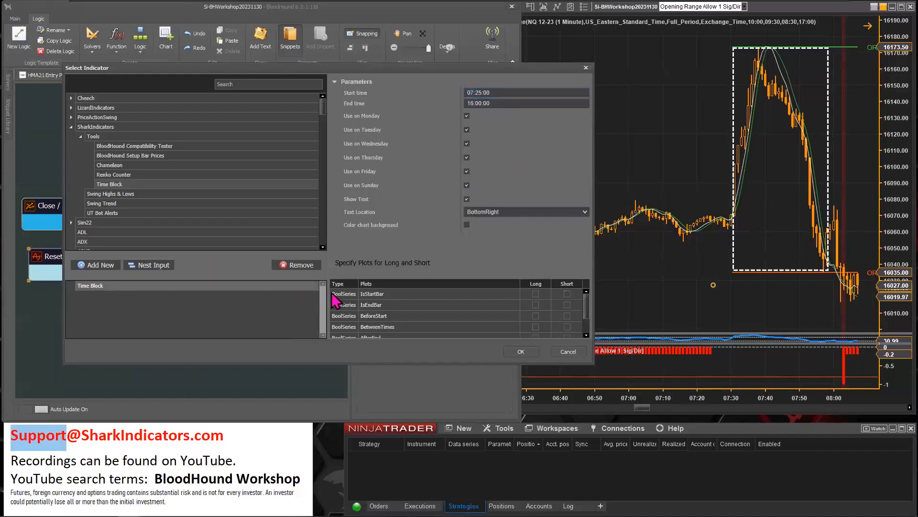
mouse_move(588, 308)
left_mouse_down()
mouse_move(588, 328)
mouse_move(587, 302)
left_mouse_up()
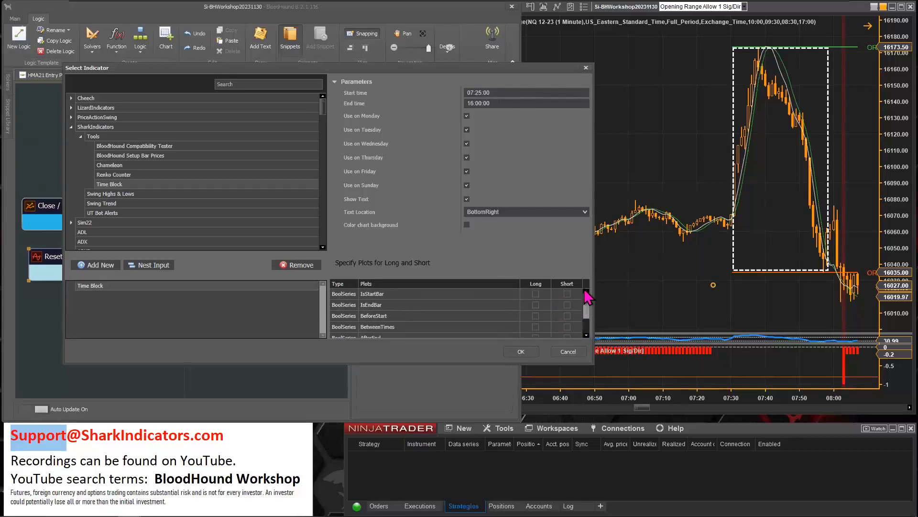
left_click(536, 294)
left_click(521, 352)
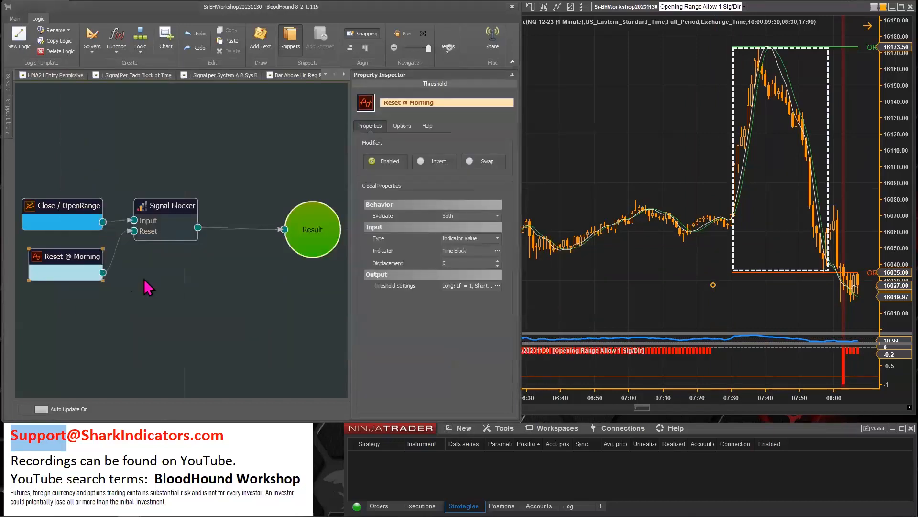
Move Reset @ Morning slightly down, connect it to Result, and recheck Time Block's parameters and plots without changing them.
left_click_drag(87, 252, 74, 266)
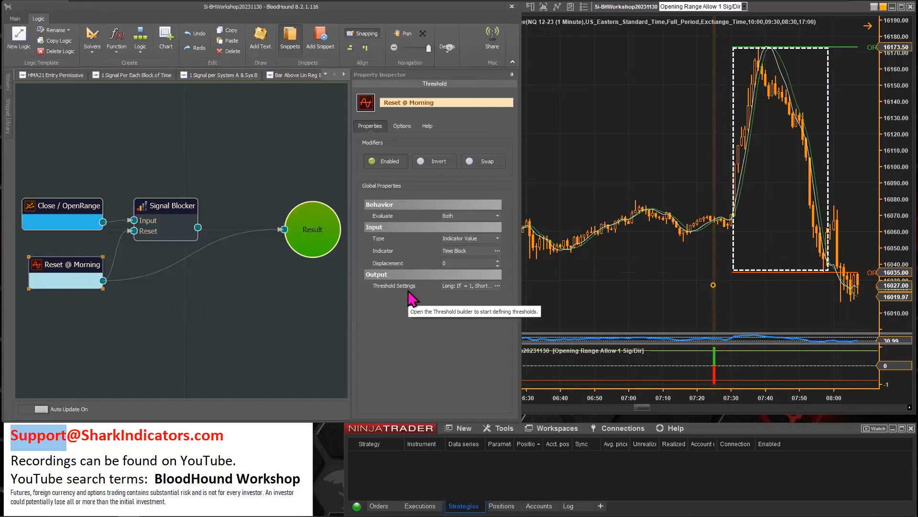
left_click(389, 287)
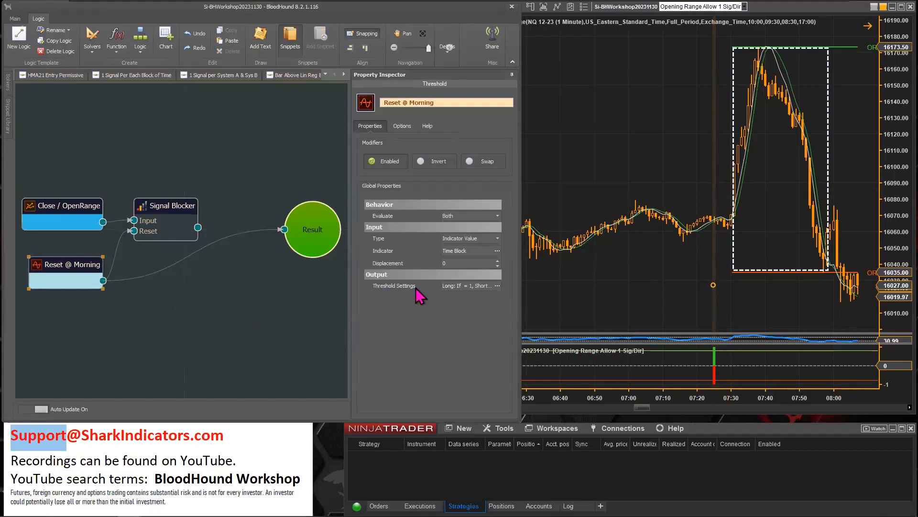
left_click(497, 250)
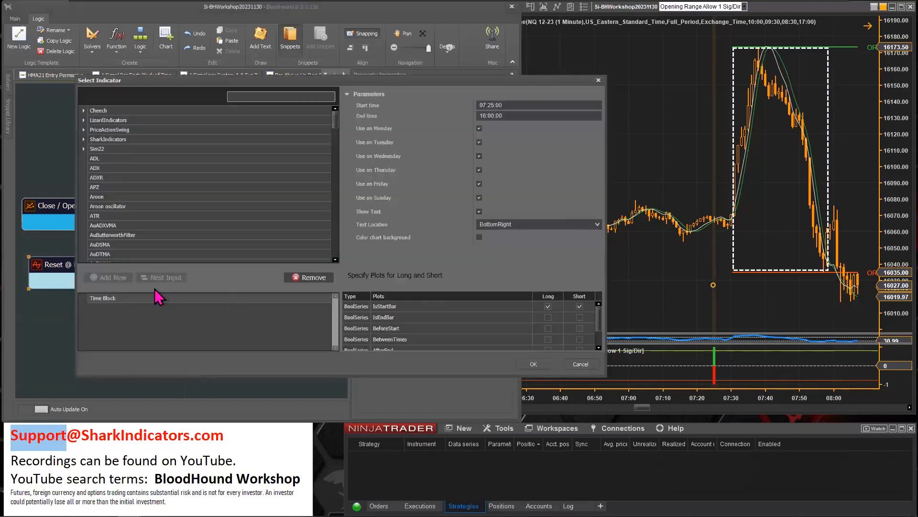
left_click(354, 307)
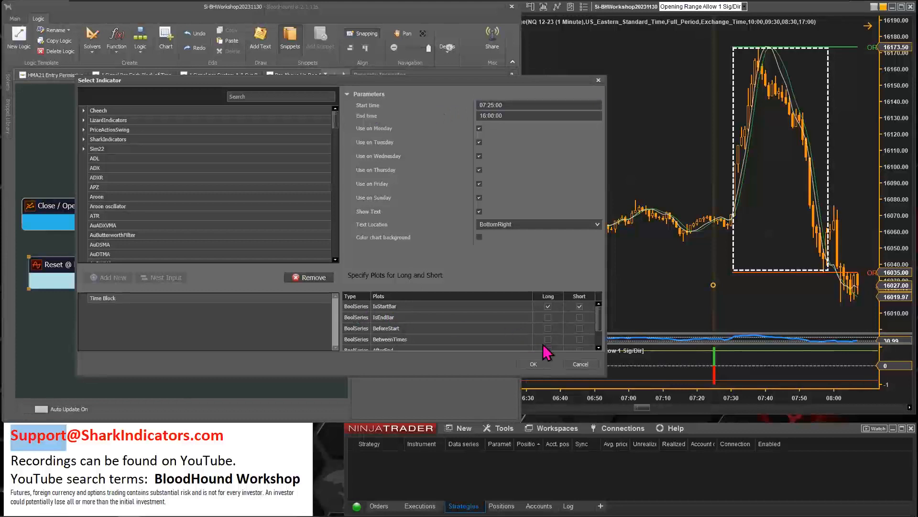
left_click(579, 364)
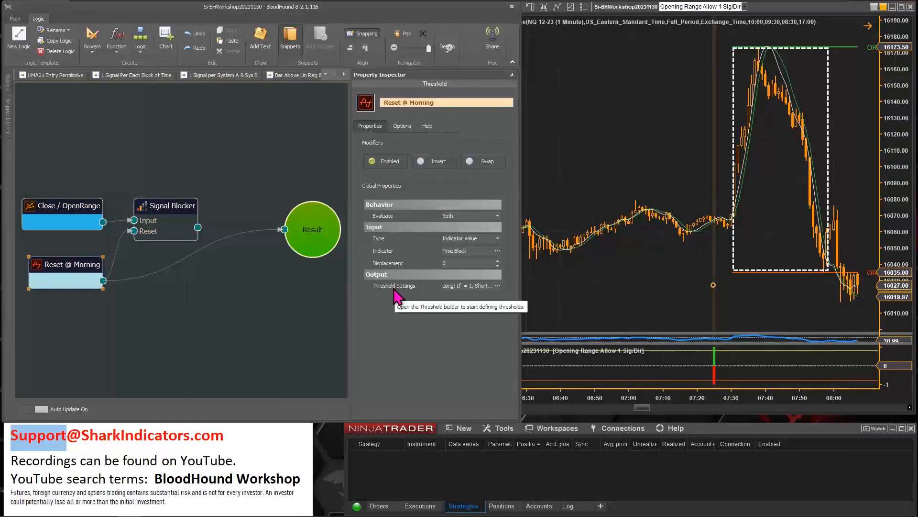
Review the threshold rules of Reset @ Morning, keeping both long and short set to Time Block = 1, and accept them.
left_click(497, 286)
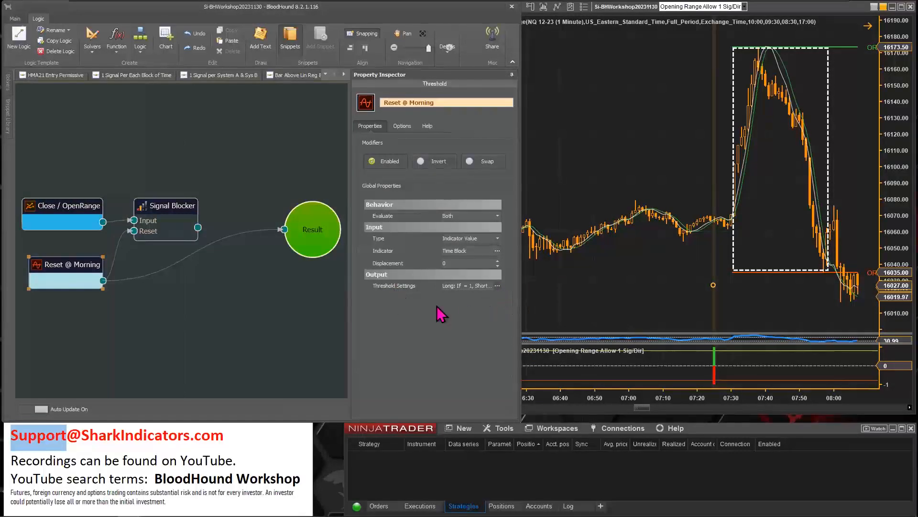
left_click(202, 182)
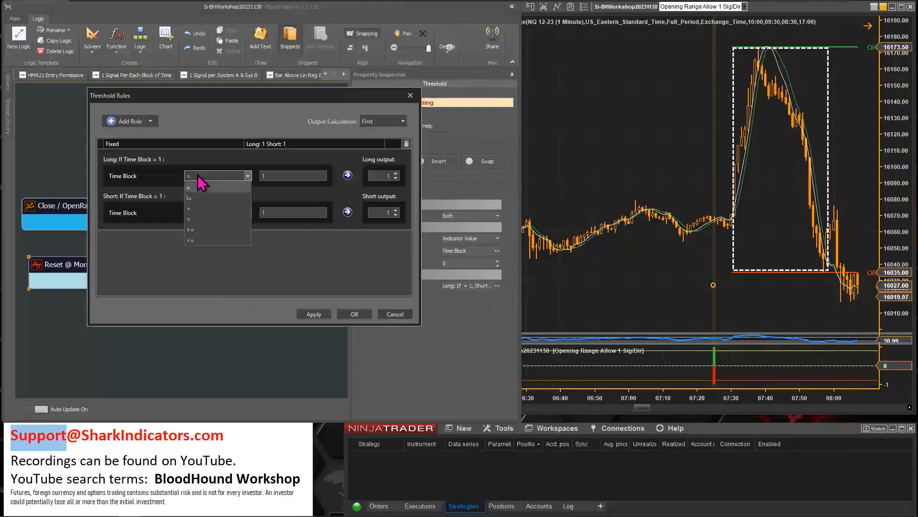
left_click(198, 175)
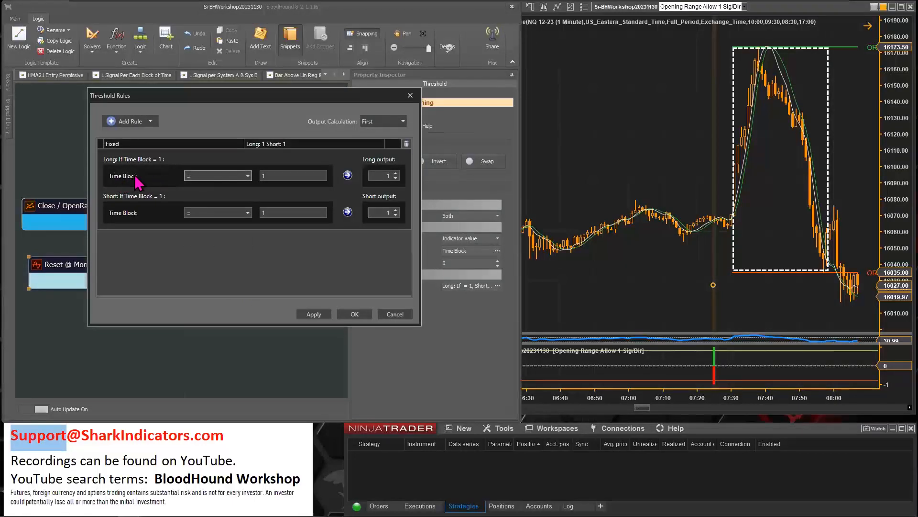
left_click(201, 176)
left_click(270, 175)
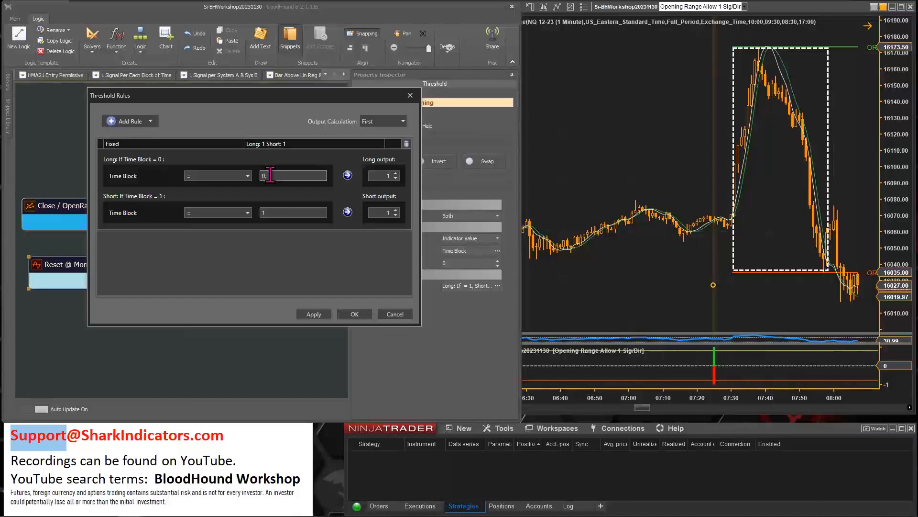
left_click(191, 176)
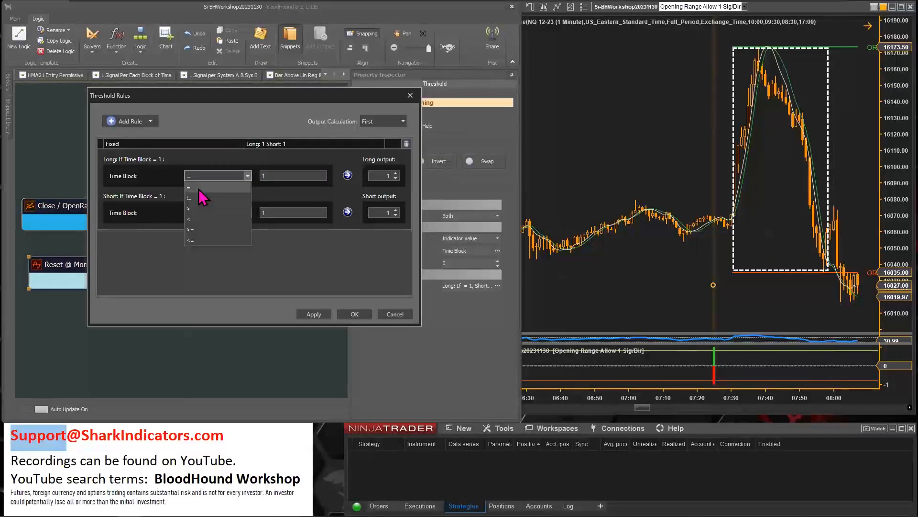
left_click(266, 178)
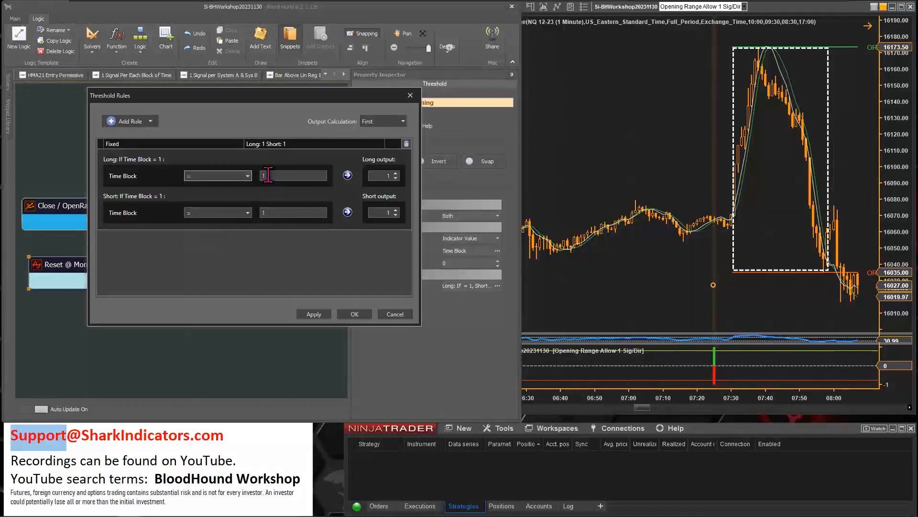
left_click(212, 216)
left_click(211, 220)
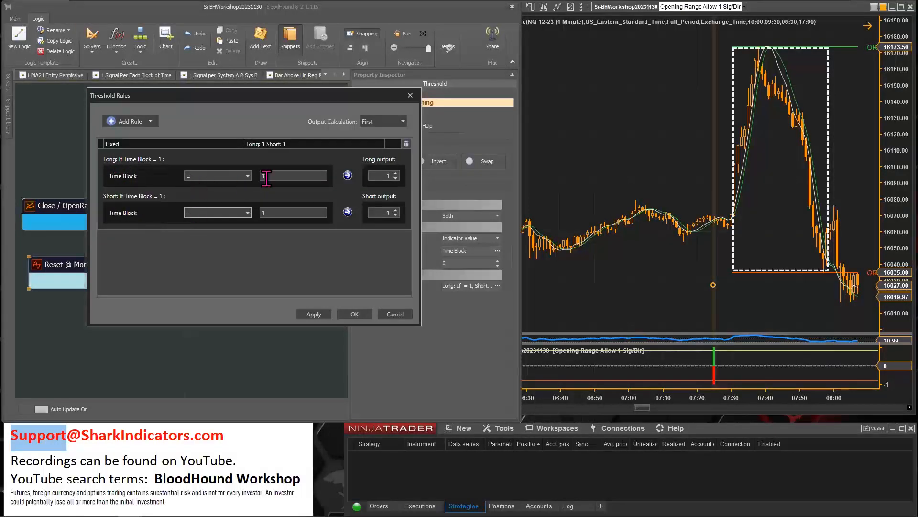
left_click(353, 314)
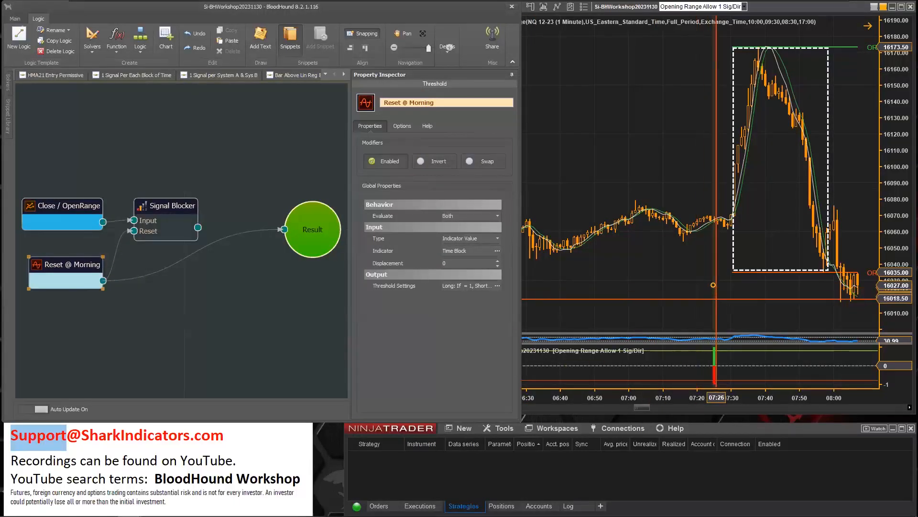
Connect Signal Blocker to Result in place of Reset @ Morning and bring the chart into view.
left_click(713, 284)
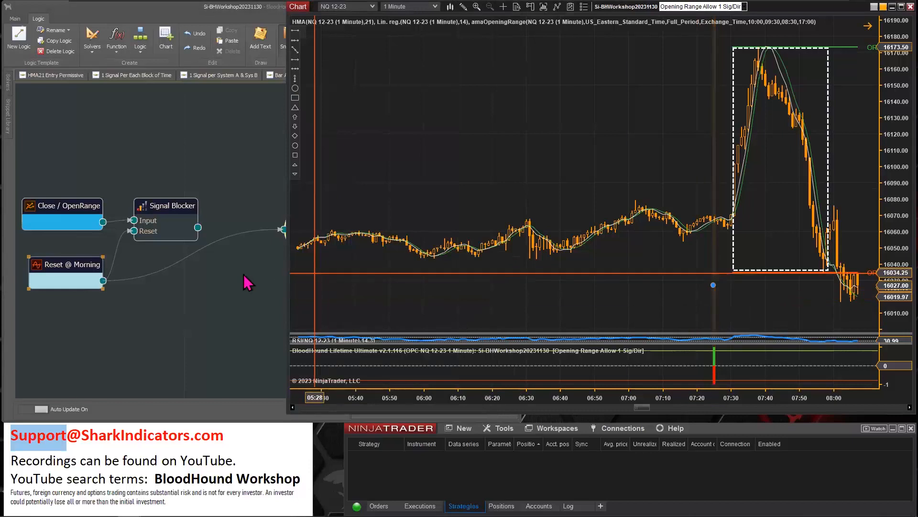
left_click(56, 263)
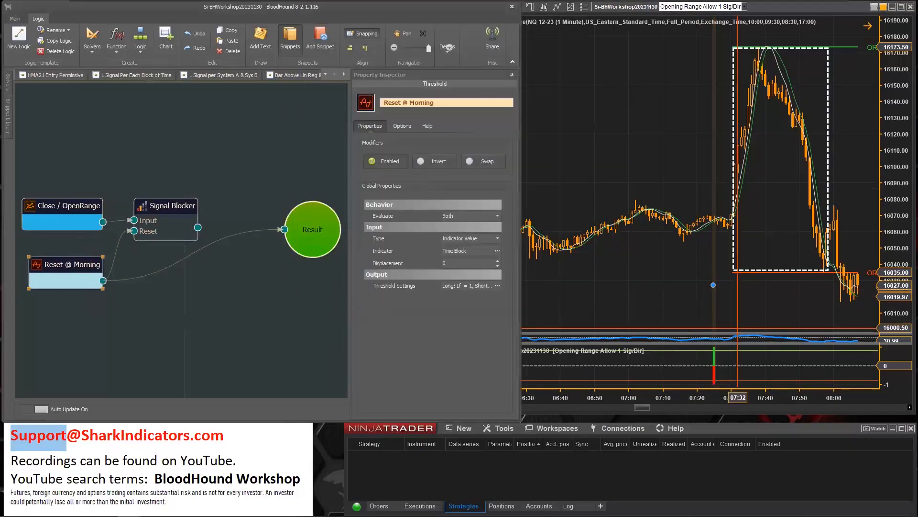
left_click_drag(181, 206, 299, 232)
left_click(683, 311)
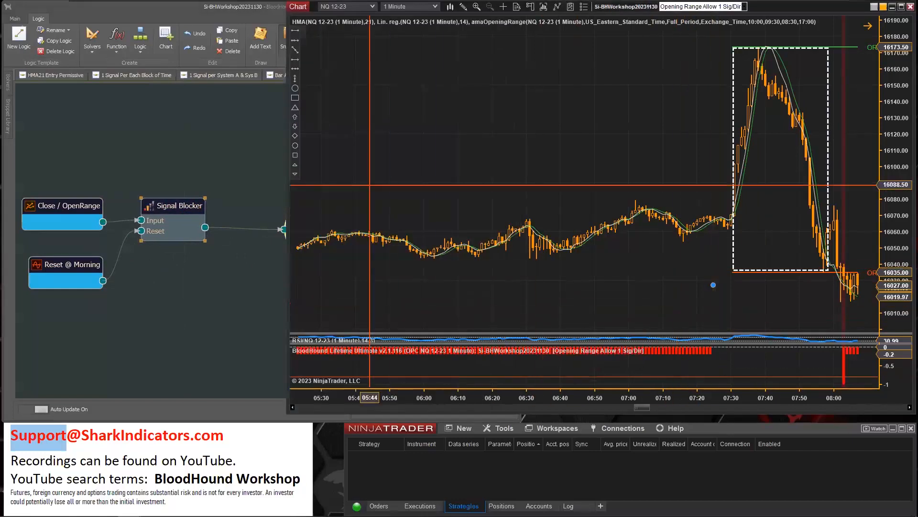
Outline the unblocked span from about 07:25 to 08:01 in the BloodHound panel and examine Signal Blocker's Actively Blocking setting.
left_click(713, 347)
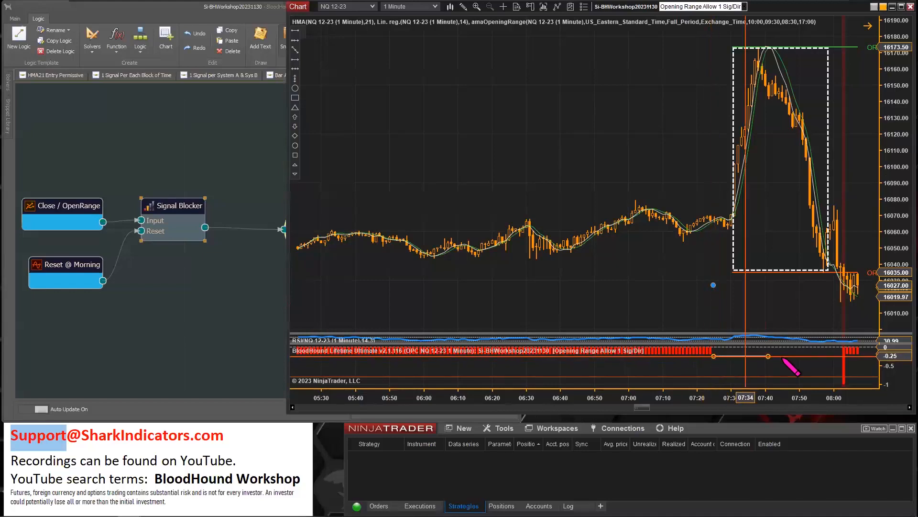
left_click(837, 356)
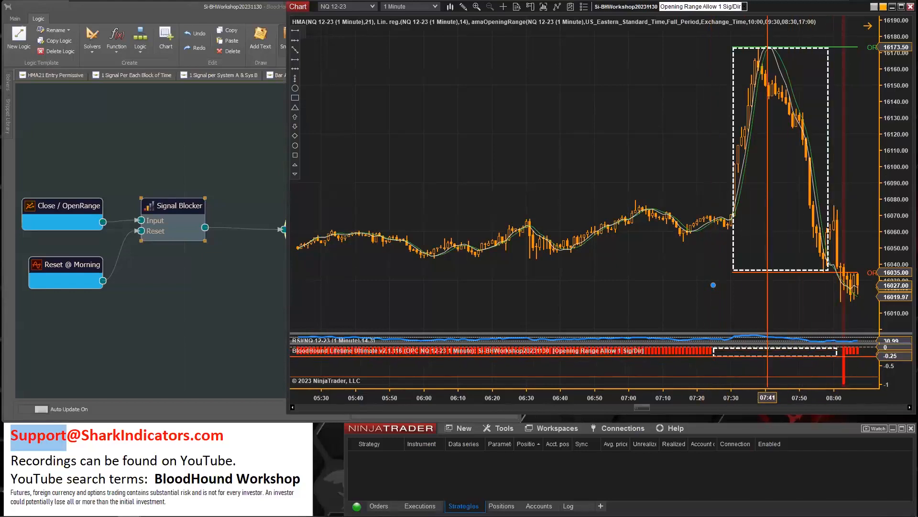
left_click(183, 206)
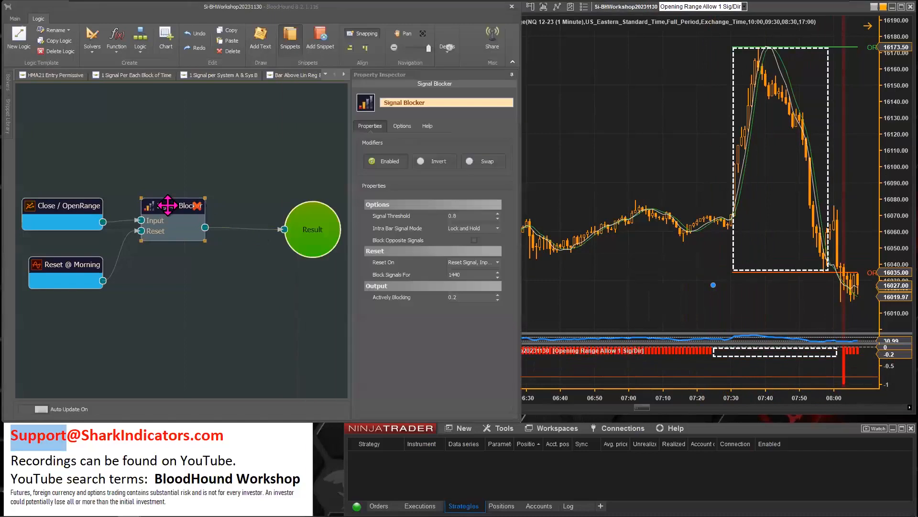
left_click(463, 297)
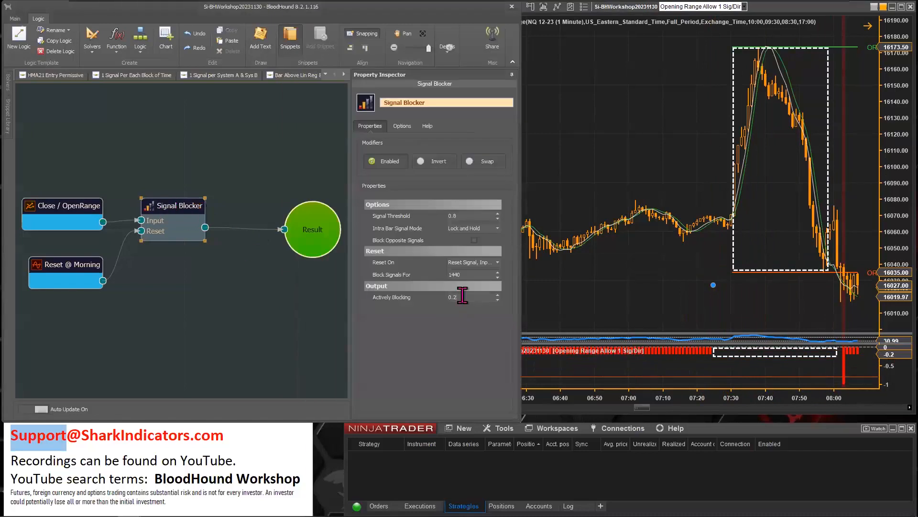
mouse_move(388, 300)
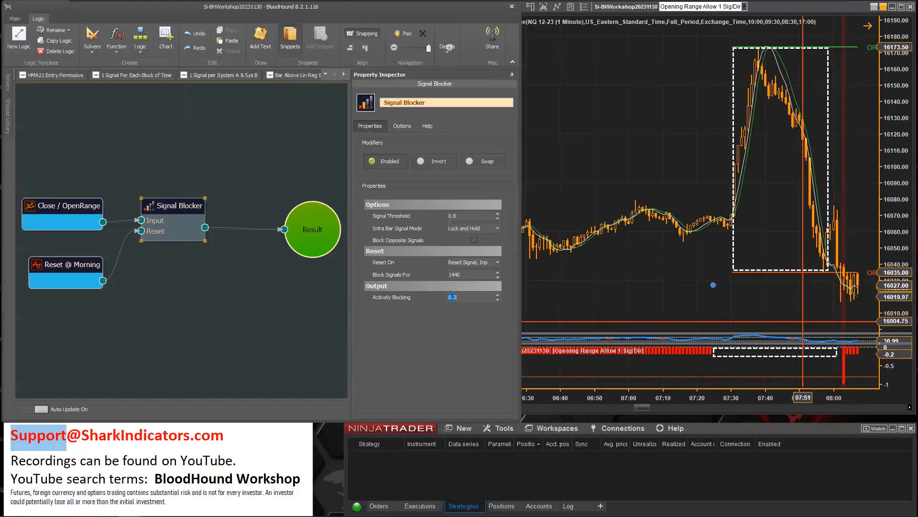
Rescale the chart's time axis and delete the outline from the BloodHound panel.
left_click(829, 401)
left_click_drag(827, 396, 631, 391)
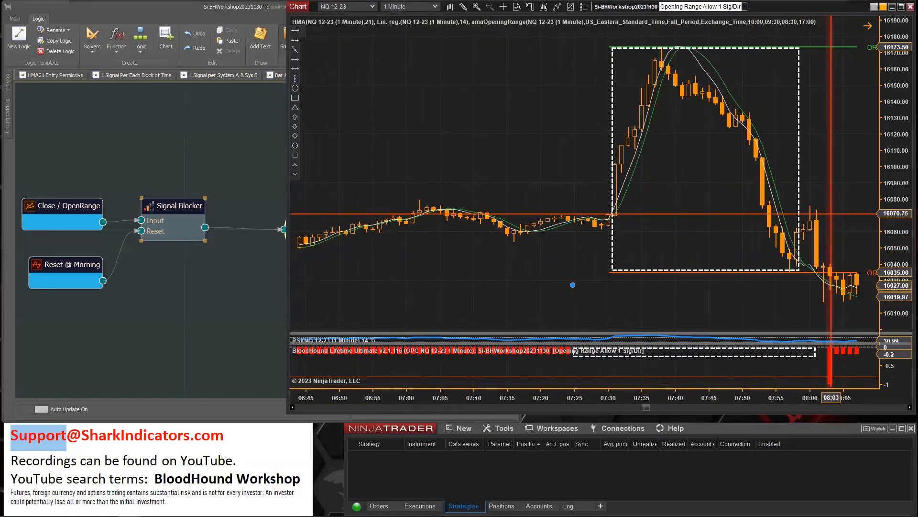
left_click_drag(683, 398, 717, 400)
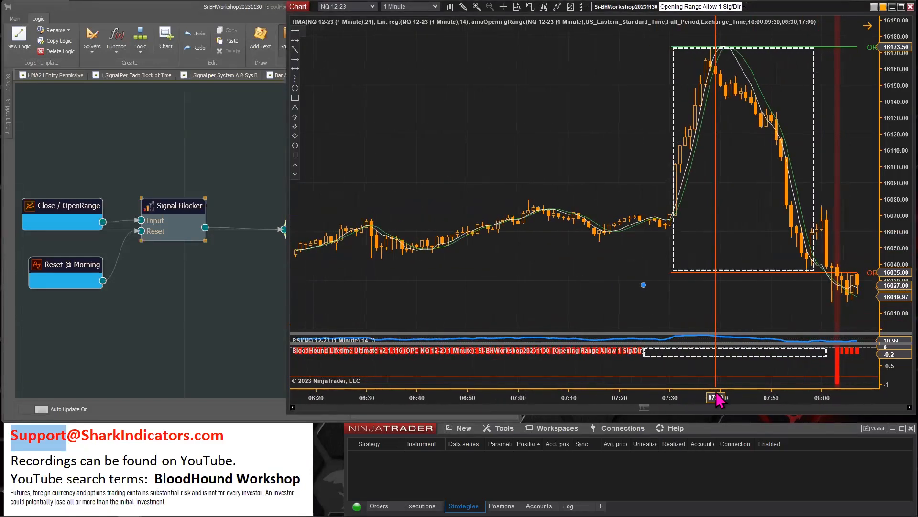
left_click(646, 354)
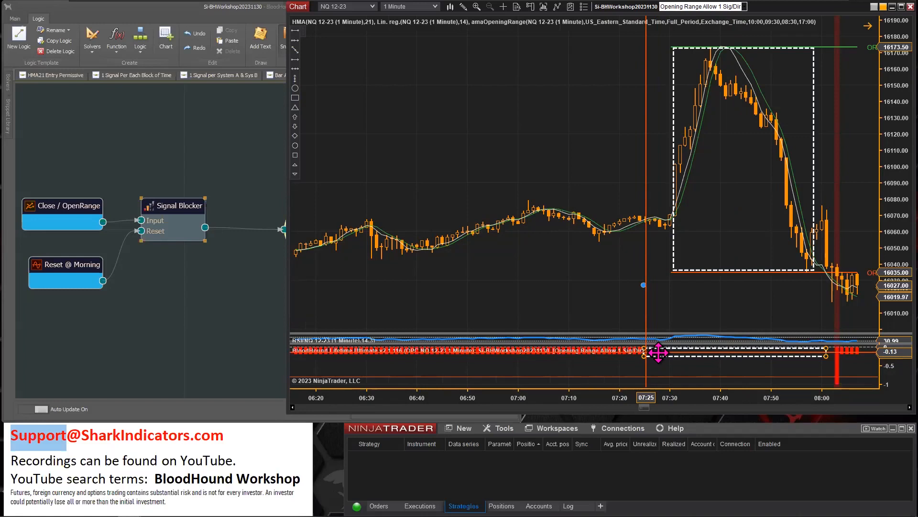
key("Delete")
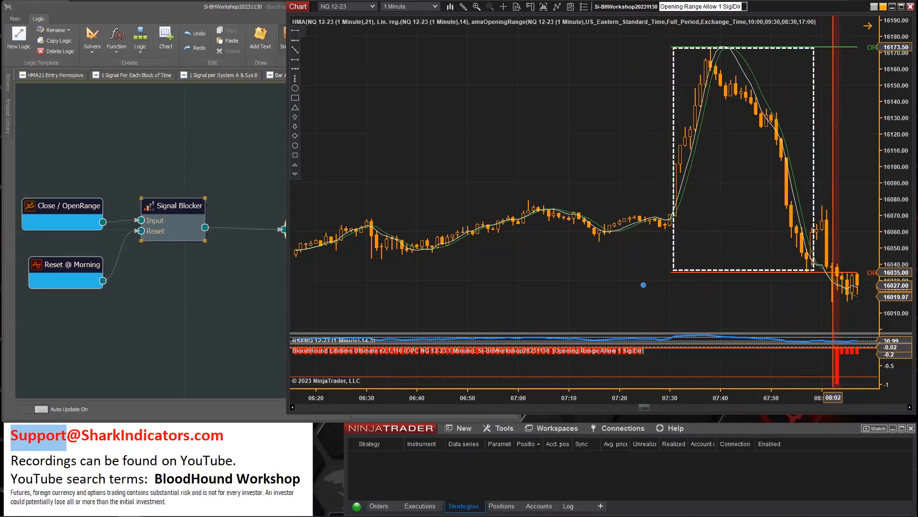
Examine the chart for sessions where price closes beyond both sides of the opening range and compare their long and short signals.
left_click_drag(770, 306, 496, 309)
left_click_drag(739, 313, 444, 313)
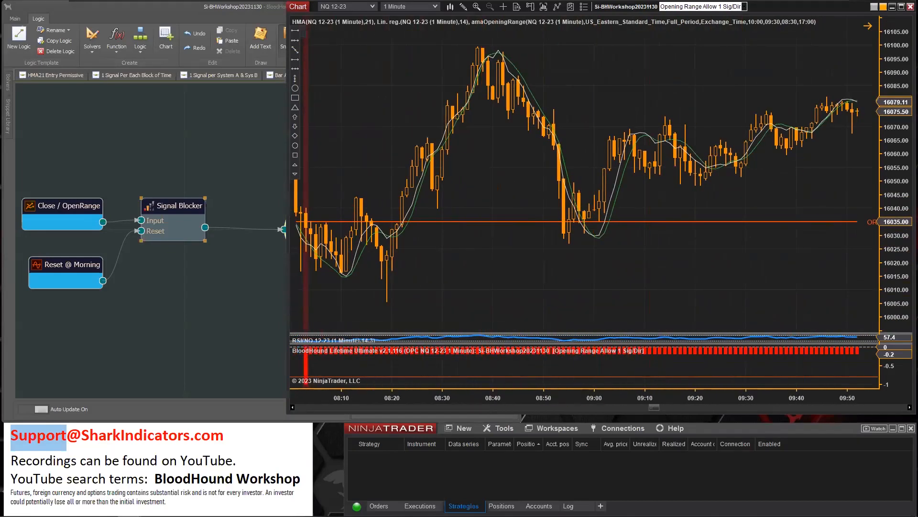
left_click_drag(654, 397, 743, 400)
left_click_drag(783, 300, 577, 296)
left_click_drag(607, 397, 689, 399)
left_click_drag(640, 302, 707, 299)
left_click_drag(658, 409, 768, 409)
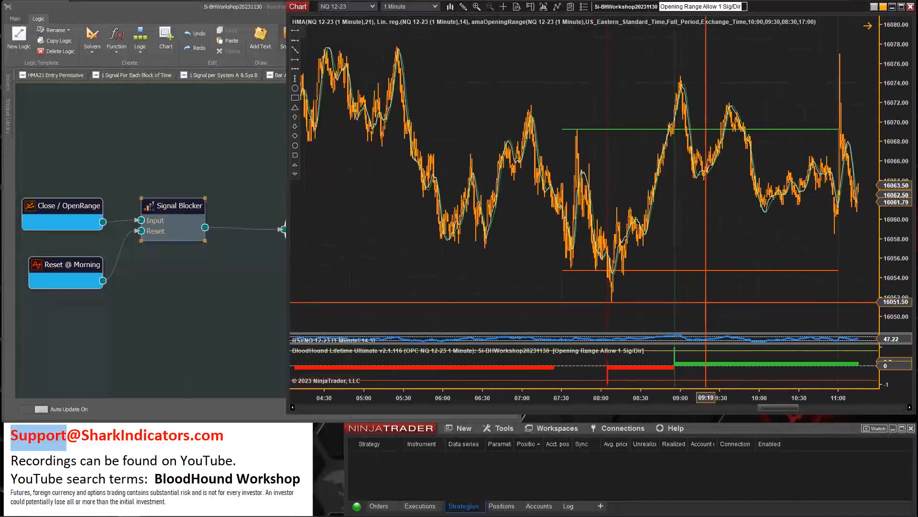
left_click_drag(702, 297, 800, 312)
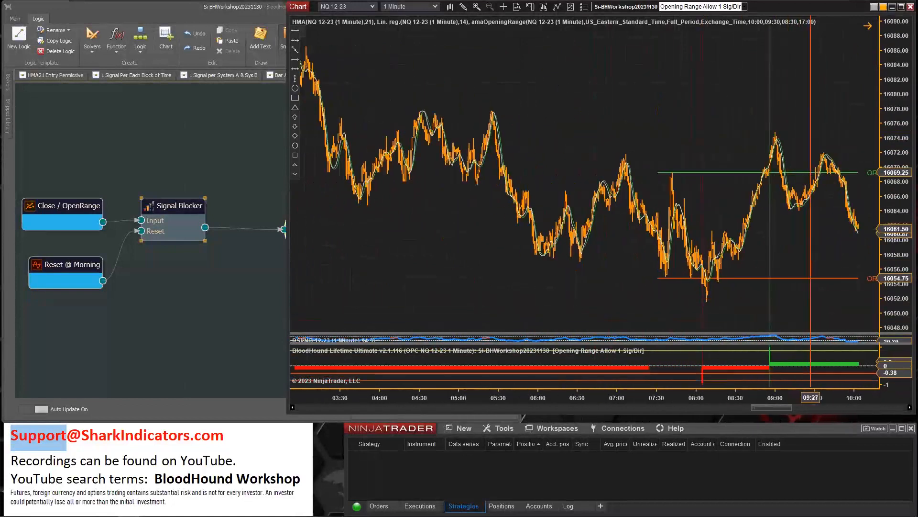
left_click_drag(803, 397, 530, 386)
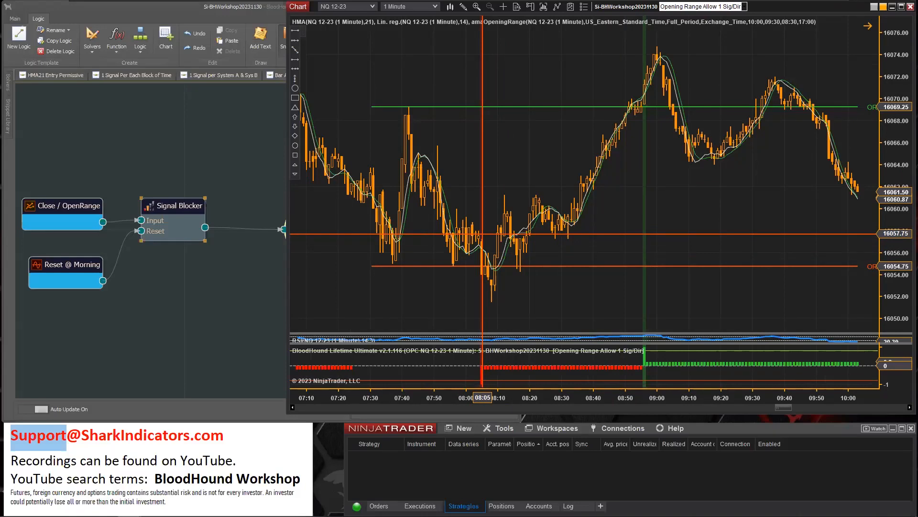
Move Signal Blocker slightly down and left, enable its Block Opposite Signals option, and check the signals on the chart.
left_click(162, 209)
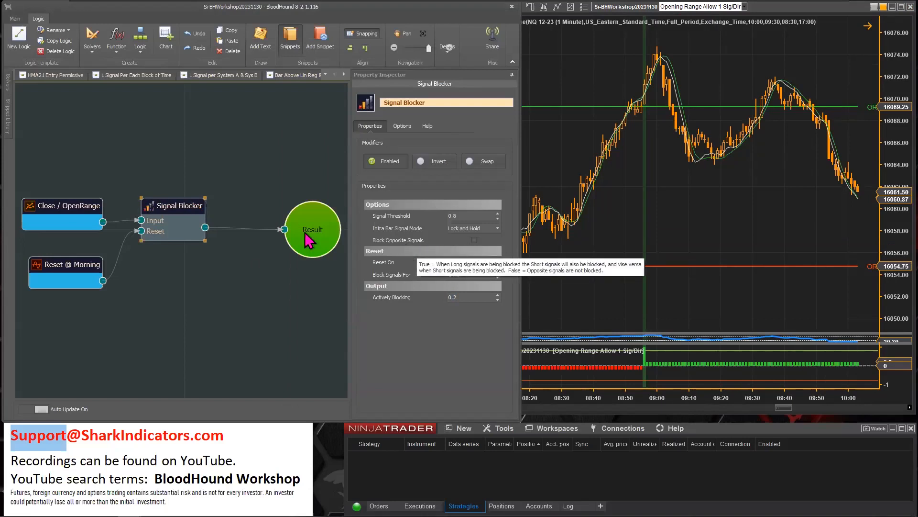
left_click_drag(168, 209, 157, 224)
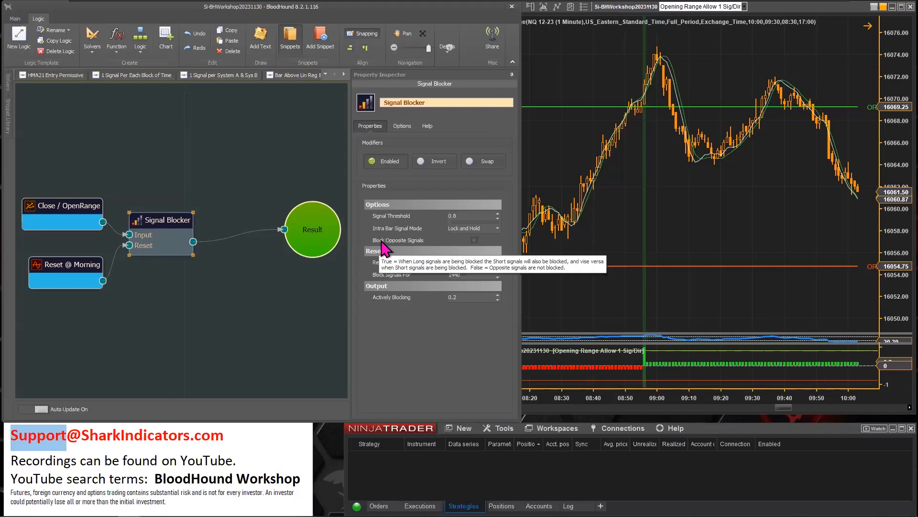
left_click(473, 240)
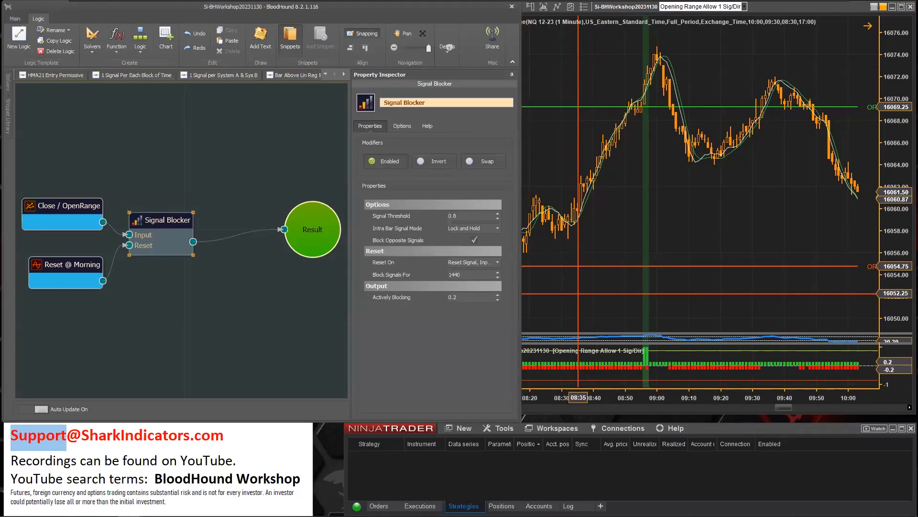
left_click(669, 296)
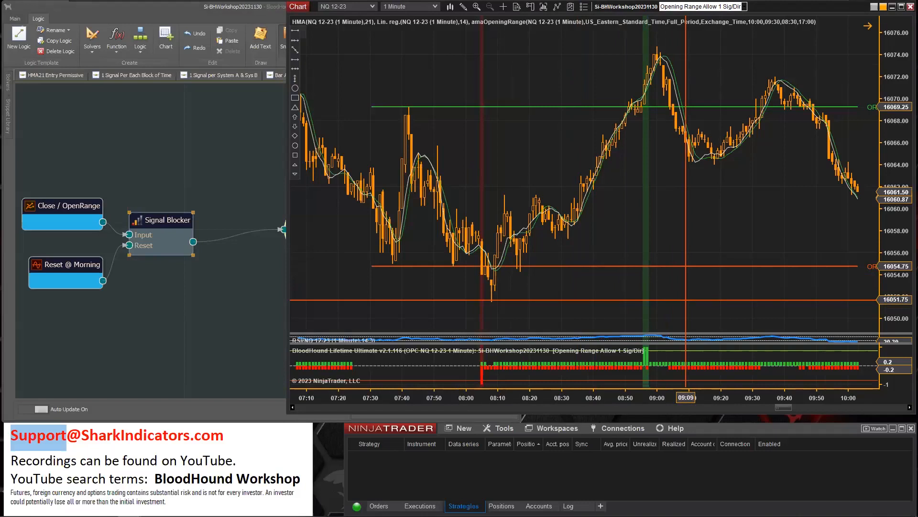
Set Signal Blocker's Reset On condition to Reset Signal only and nudge Reset @ Morning slightly down.
left_click(157, 225)
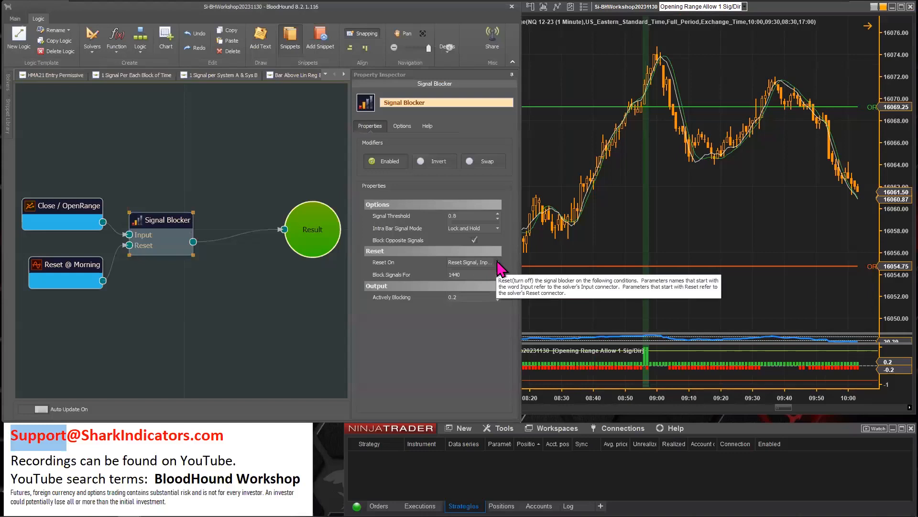
left_click(498, 263)
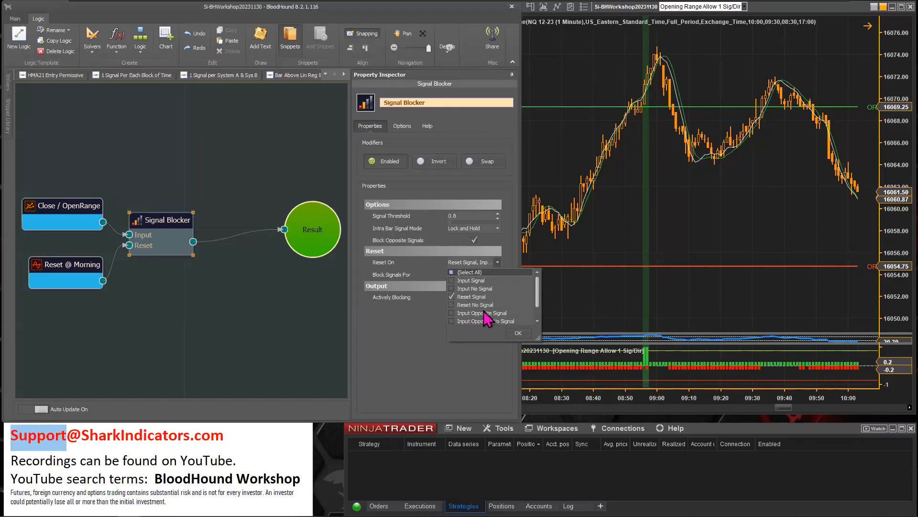
left_click_drag(535, 342, 543, 383)
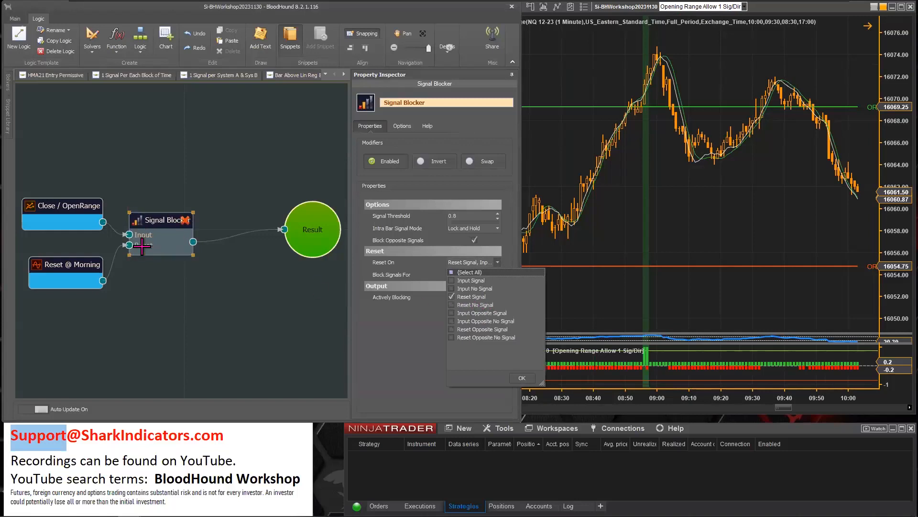
left_click(70, 263)
mouse_move(76, 262)
left_mouse_down()
mouse_move(76, 280)
mouse_move(76, 264)
left_mouse_up()
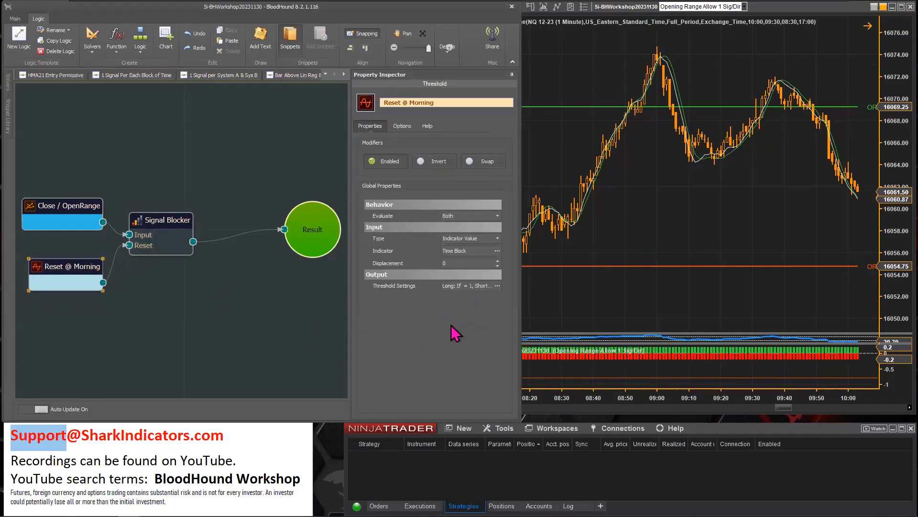
Check the signals around the opening range breakout on the chart and open Signal Blocker's Actively Blocking value.
left_click(608, 292)
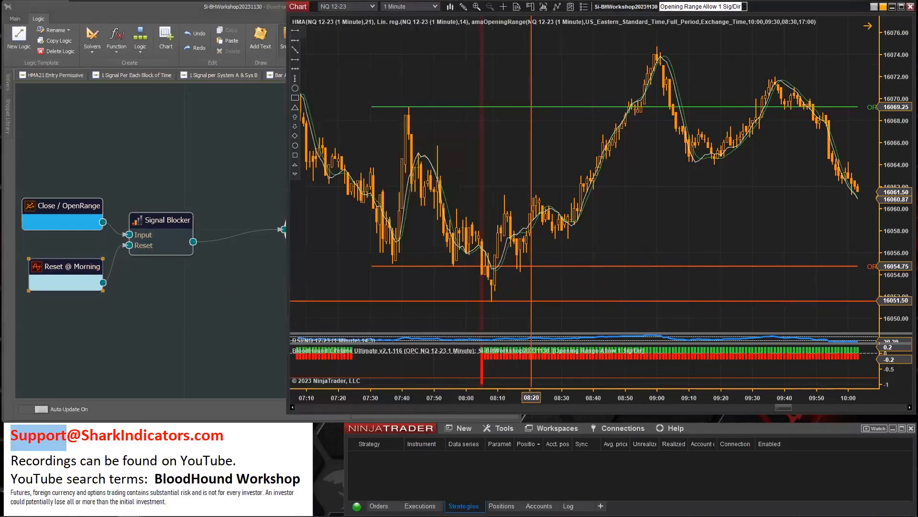
left_click_drag(492, 313, 627, 319)
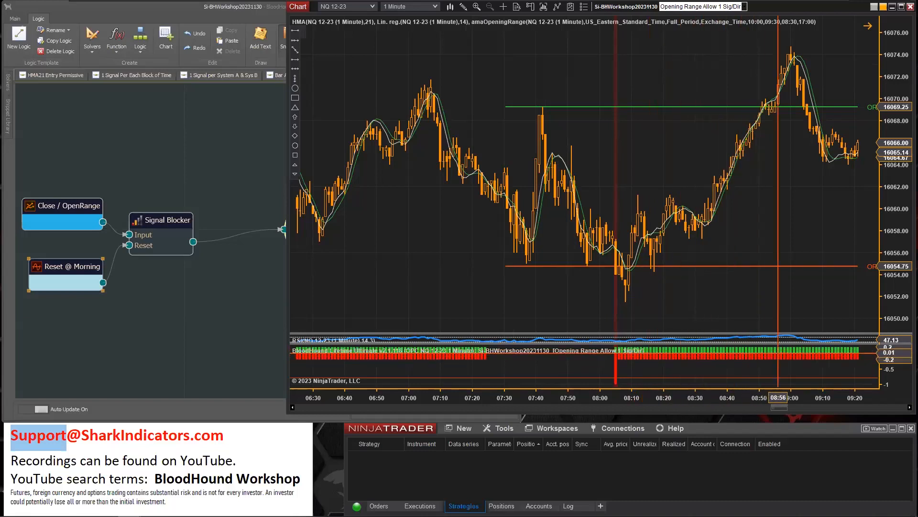
double_click(175, 220)
left_click(381, 298)
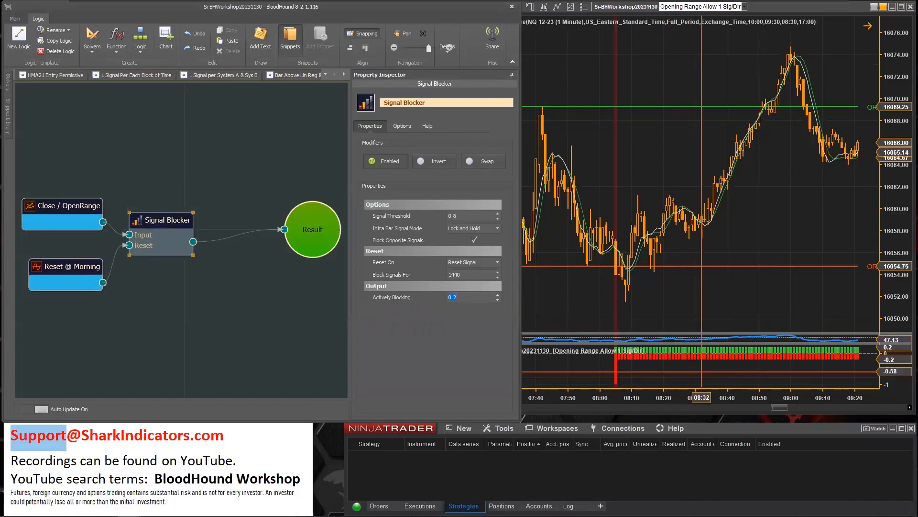
Disable Signal Blocker's Block Opposite Signals option and check the long and short signals outside the opening range on the chart.
left_click(658, 239)
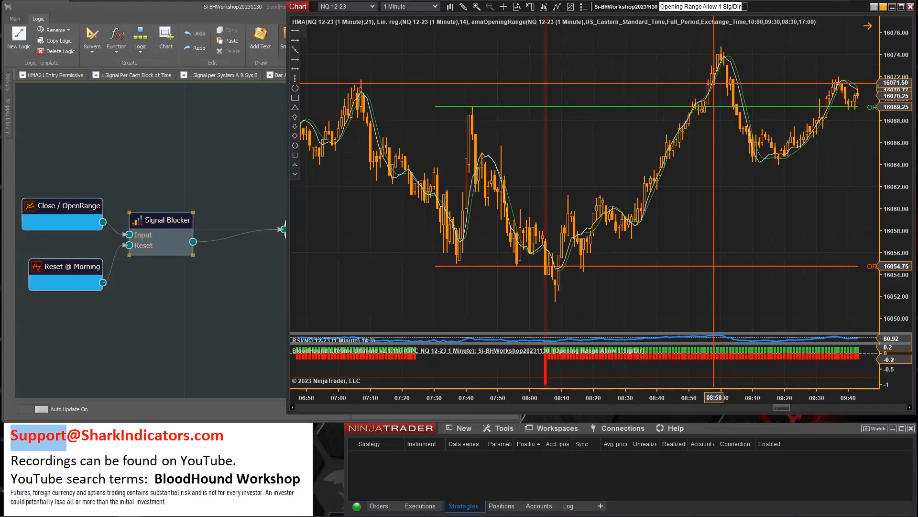
left_click(151, 221)
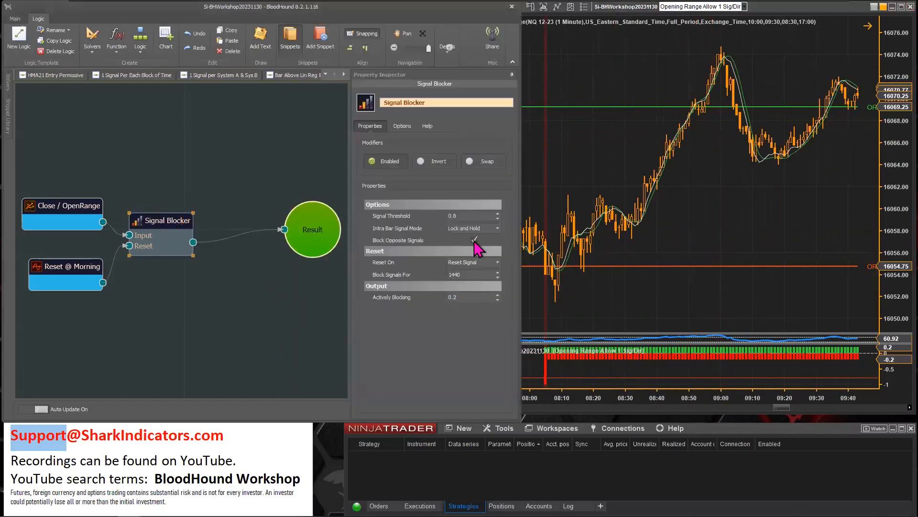
left_click(474, 240)
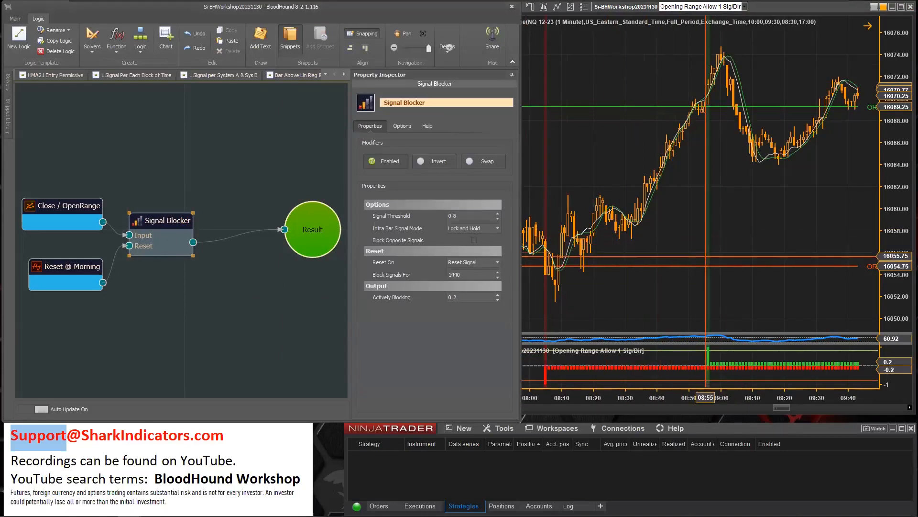
left_click(677, 258)
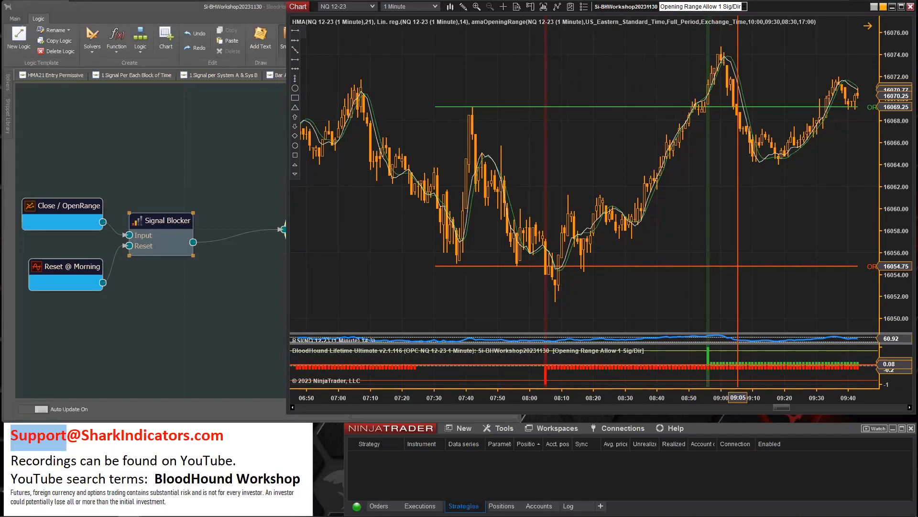
scroll(739, 317, "down", 3)
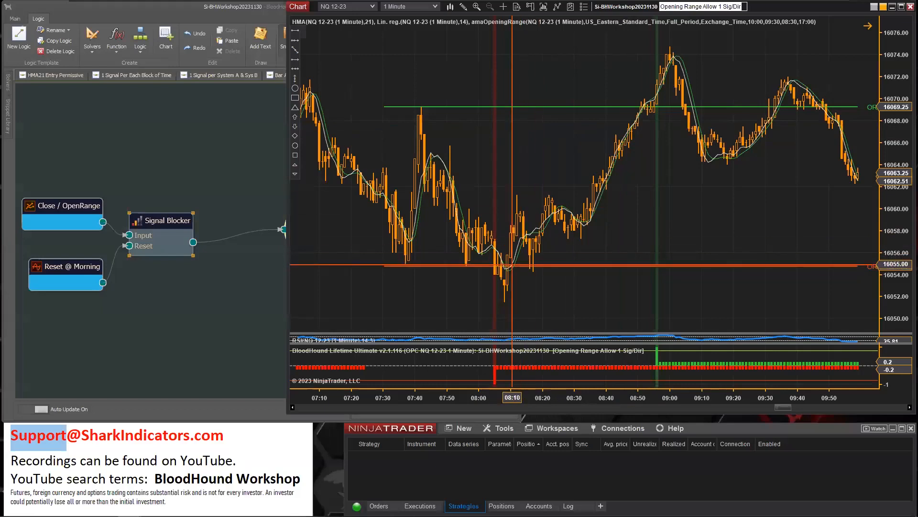
left_click(158, 222)
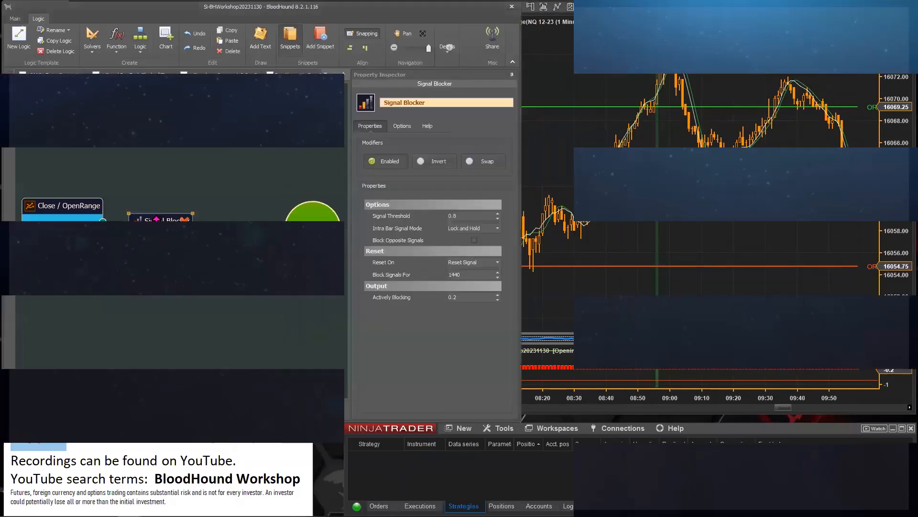